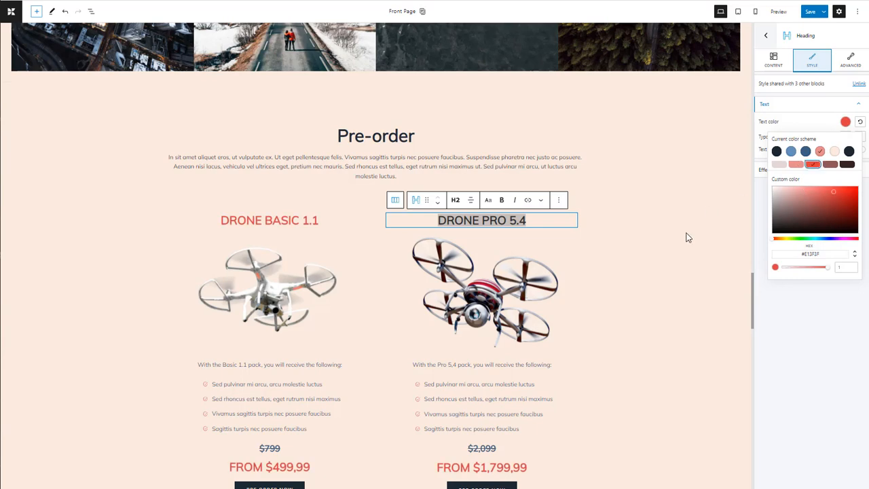
left_click(687, 237)
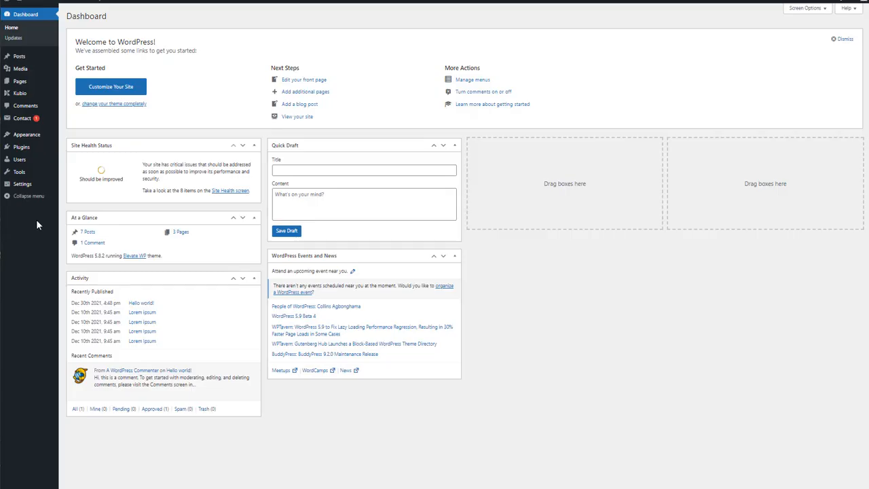
Step: Import the Gadget demo site from Kubio's starter sites and confirm the import
mouse_move(20, 96)
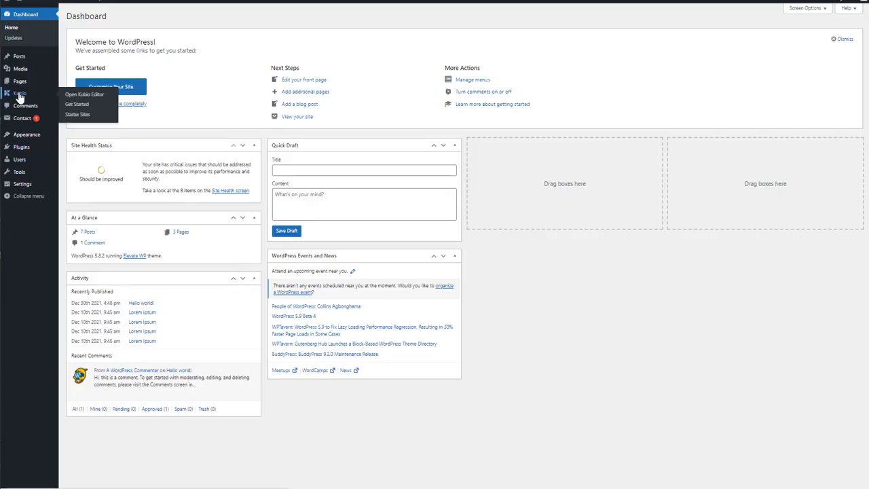
left_click(72, 117)
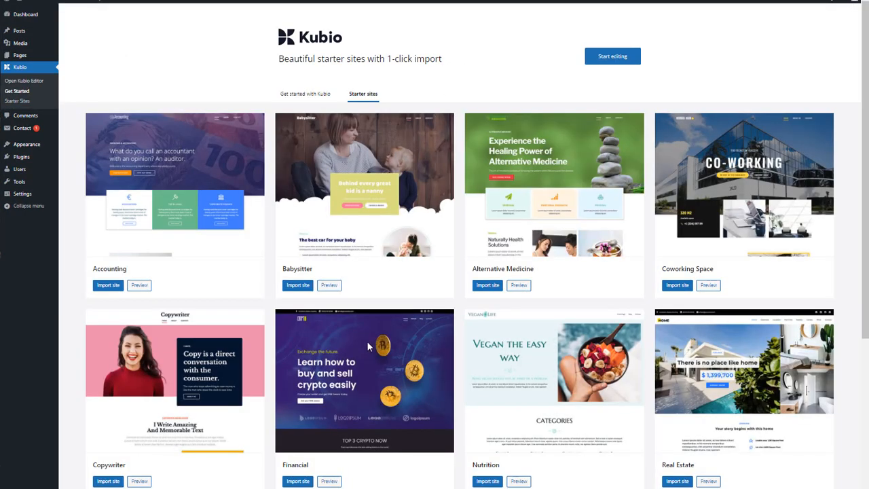
scroll(367, 341, "down", 1)
scroll(367, 340, "down", 3)
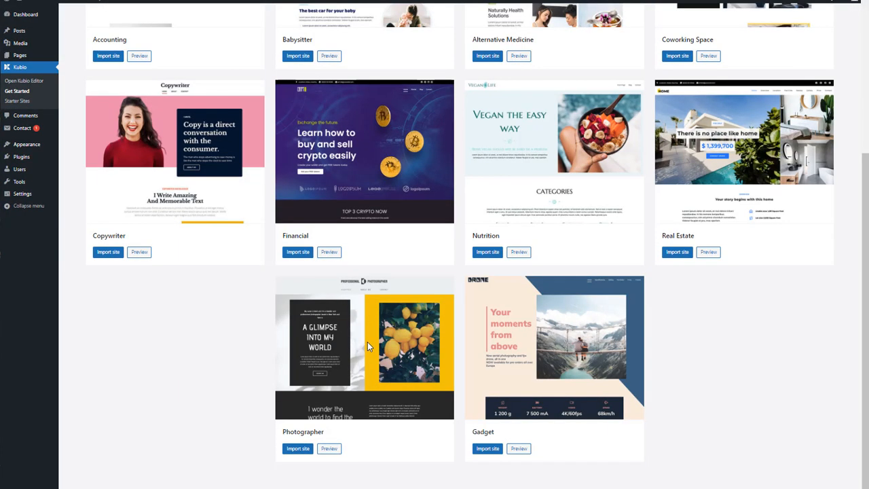
left_click(484, 449)
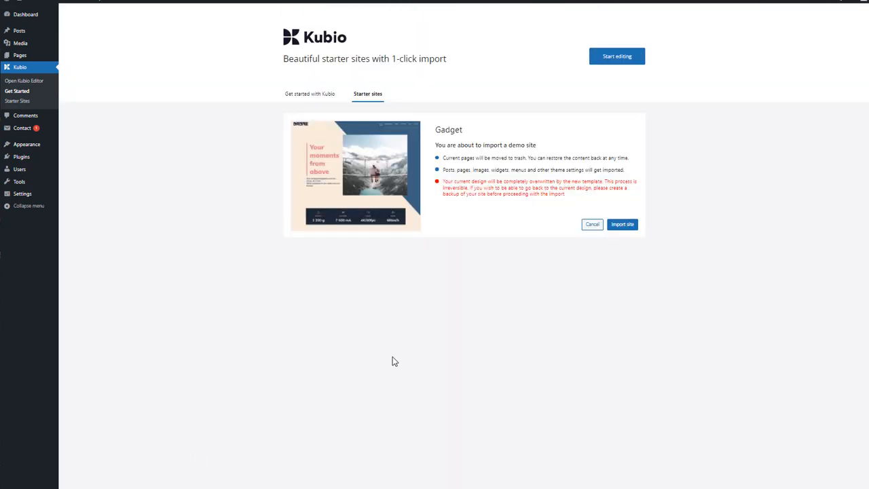
left_click(628, 224)
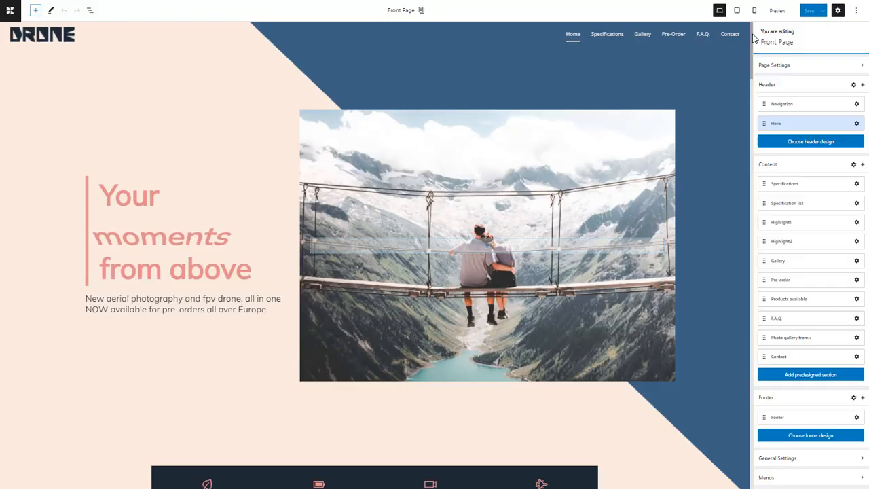
Step: Apply the XPR-5 color palette to the whole site in the general color scheme settings
left_click_drag(752, 38, 727, 165)
left_click(781, 458)
left_click(847, 138)
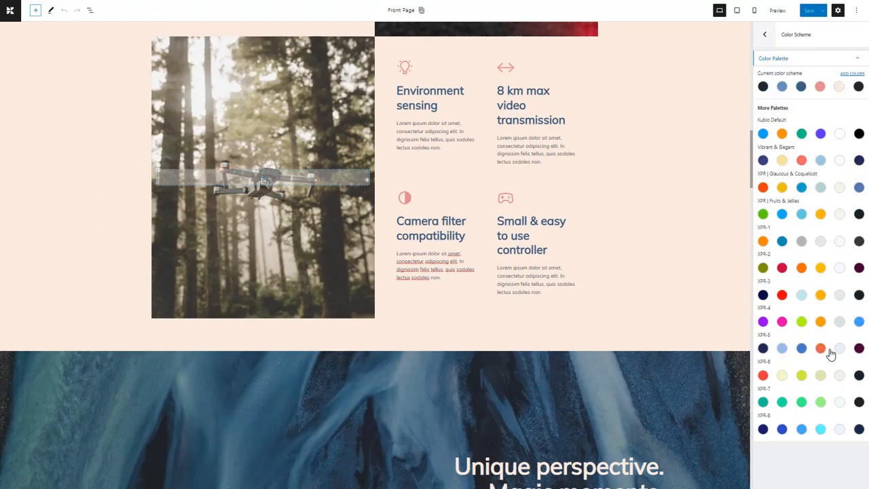
left_click(829, 348)
Step: Set the font family of H3 headings to Abril Fatface in the site-wide typography settings
left_click(764, 34)
left_click(856, 79)
left_click(855, 58)
left_click(802, 85)
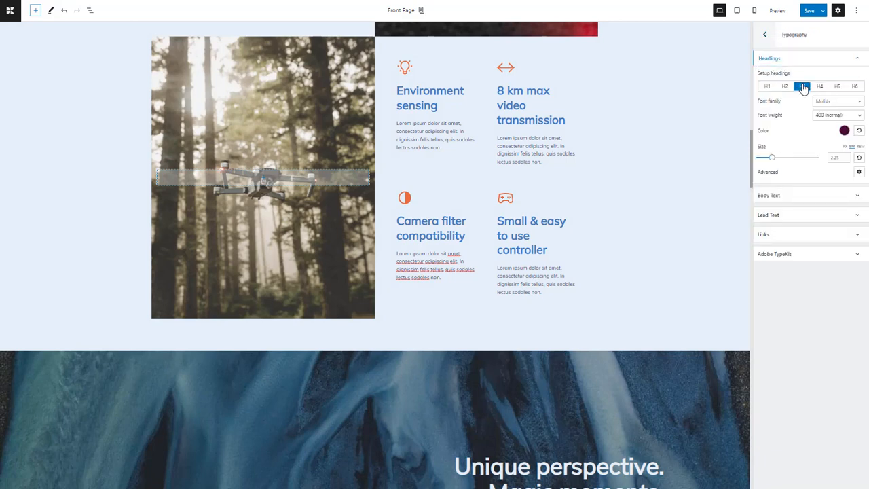
left_click(838, 100)
left_click(797, 214)
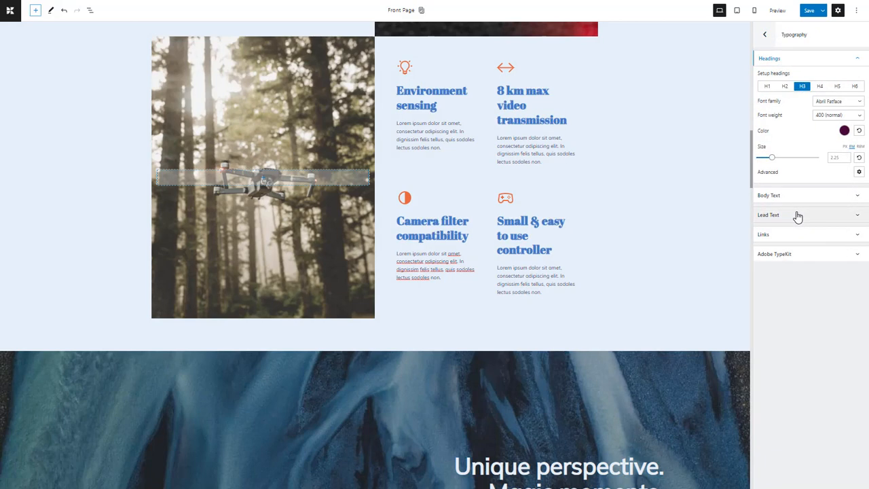
Step: Try a drop cap on the paragraph below the "Small & easy to use controller" heading
left_click(518, 277)
left_click(857, 155)
left_click(858, 155)
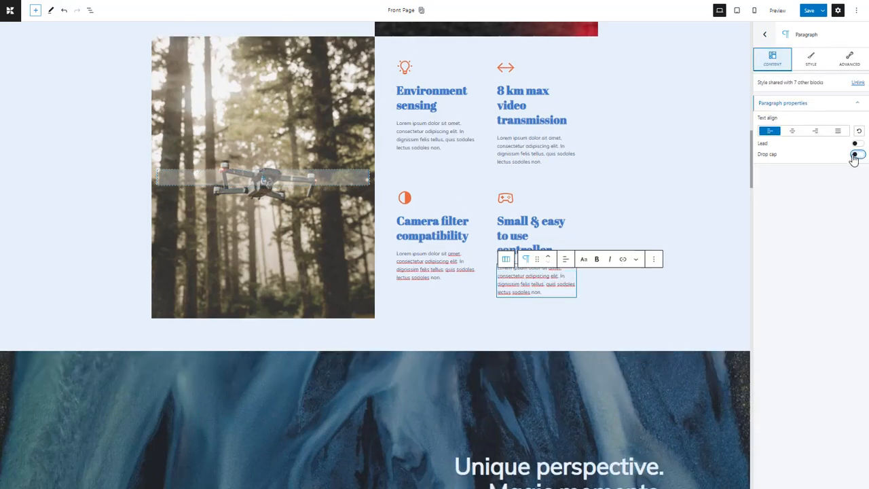
left_click(768, 37)
Step: Set the site-wide lead text size to 2 em in the typography settings, keeping its font family and weight
left_click(854, 462)
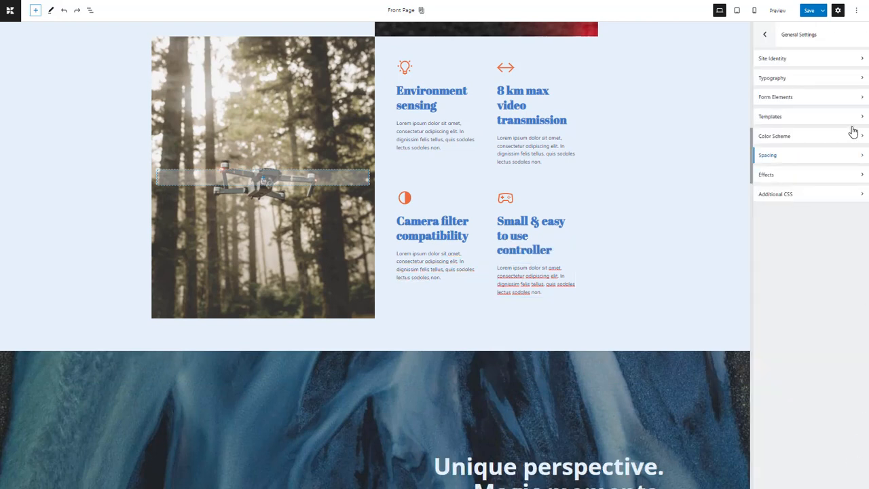
left_click(856, 78)
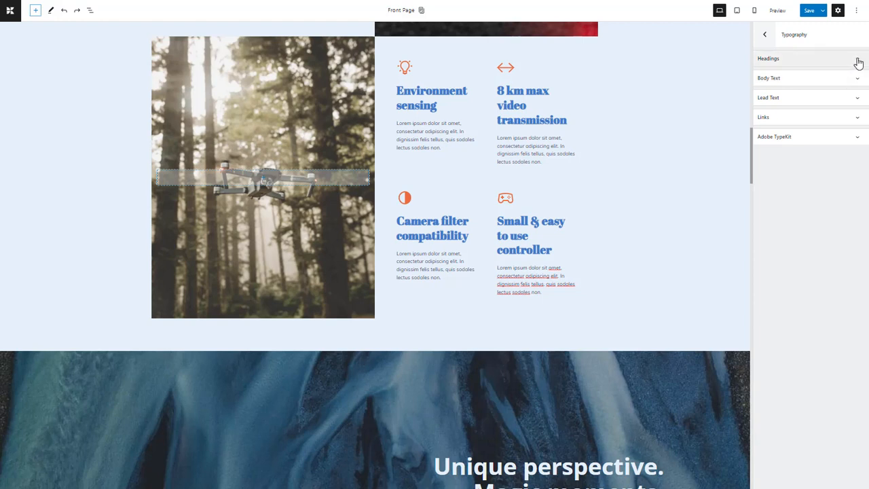
left_click(858, 61)
left_click(858, 61)
left_click(856, 98)
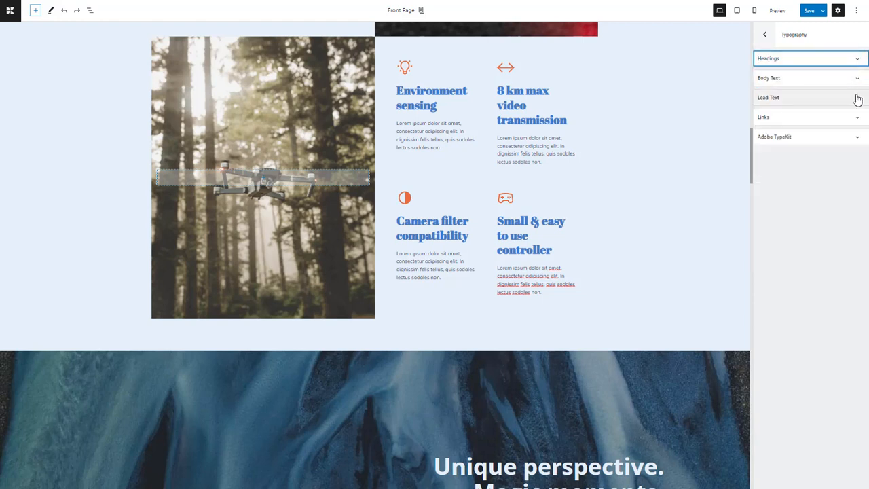
left_click(859, 115)
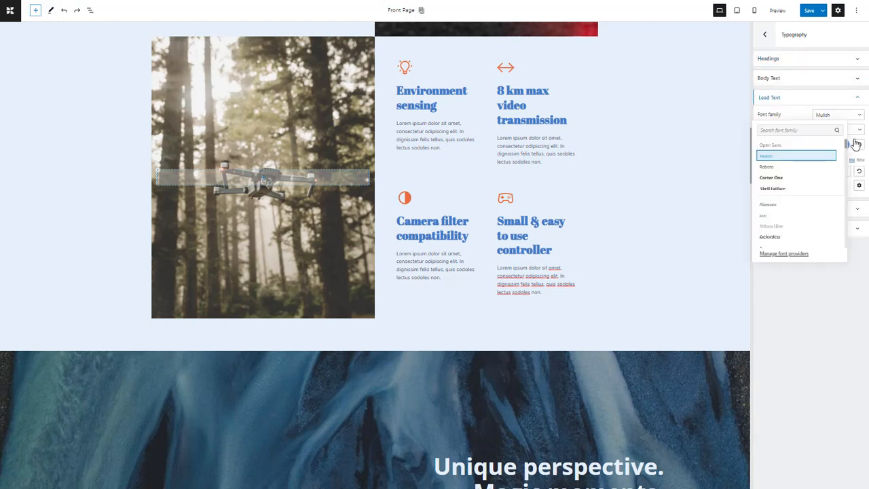
left_click(858, 129)
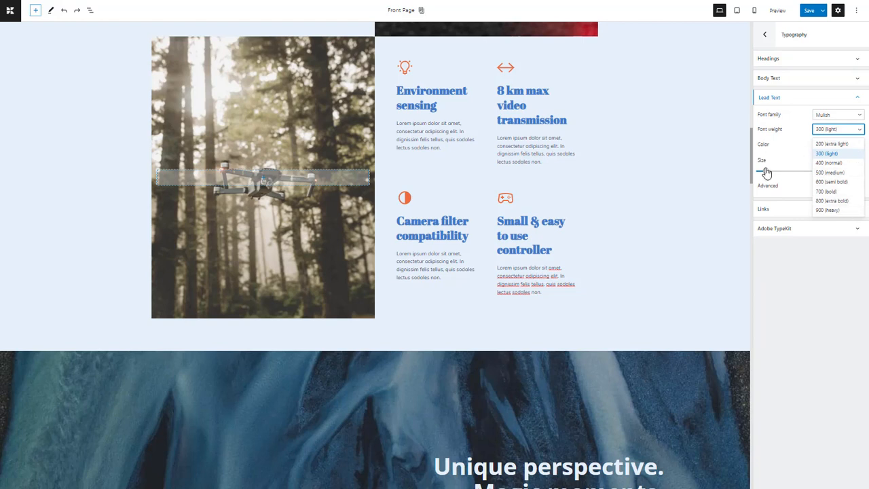
mouse_move(766, 171)
left_mouse_down()
mouse_move(784, 173)
mouse_move(770, 171)
left_mouse_up()
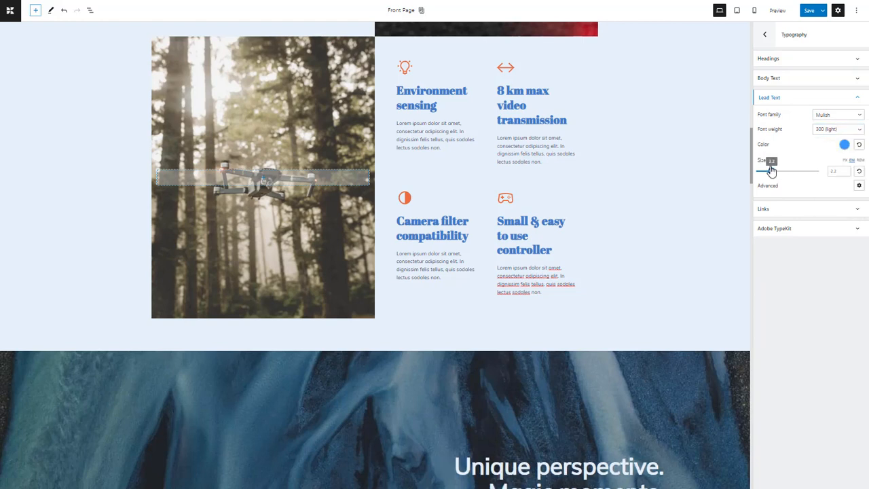
left_click(859, 185)
left_click(859, 188)
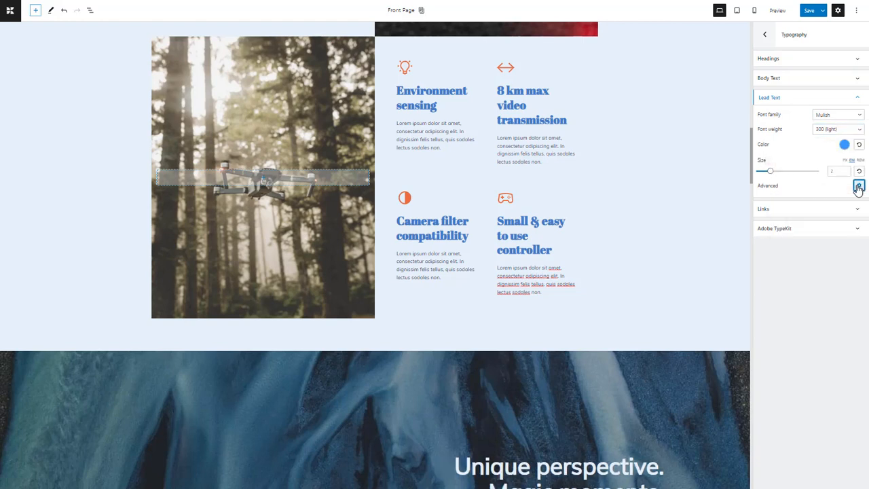
left_click(856, 99)
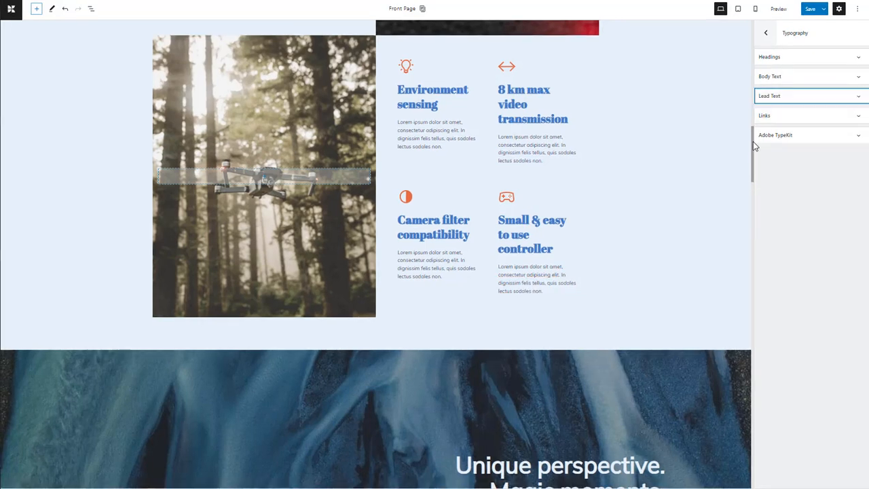
Step: Set the site-wide H2 headings to the Open Sans font family with a 600 (semi bold) weight
left_click_drag(753, 142, 751, 100)
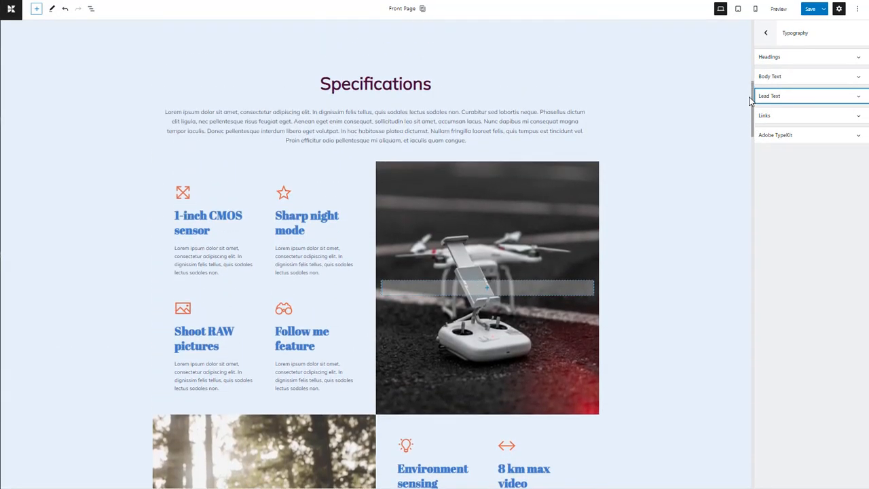
left_click(857, 57)
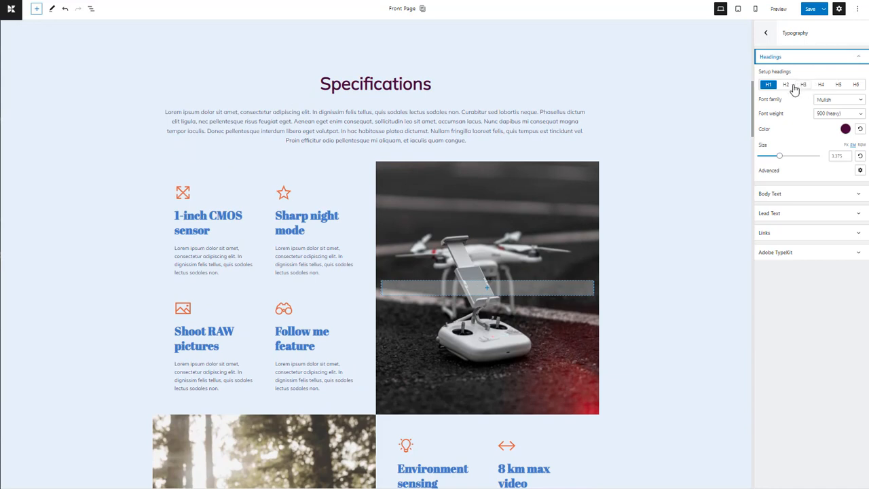
left_click(785, 85)
left_click(849, 99)
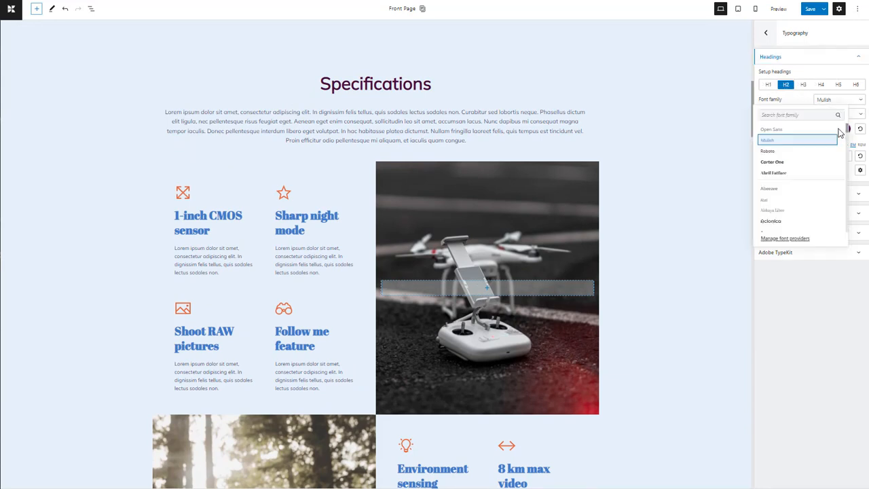
left_click(835, 129)
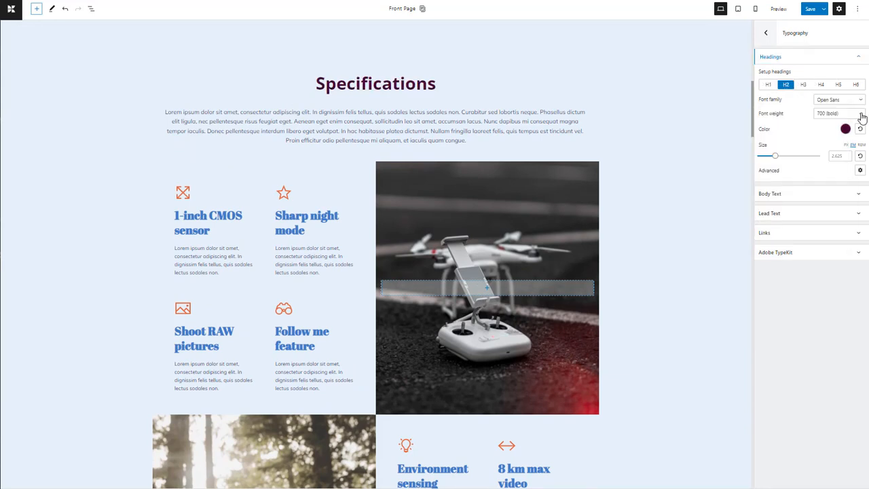
left_click(861, 115)
left_click(842, 161)
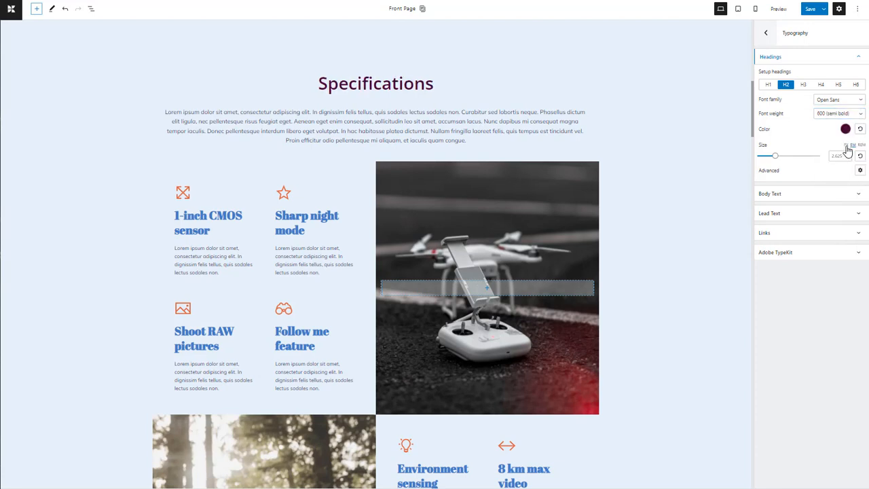
Step: Try the pixel size unit for H2 headings and set their color to the color scheme's bright pink shade
left_click(846, 146)
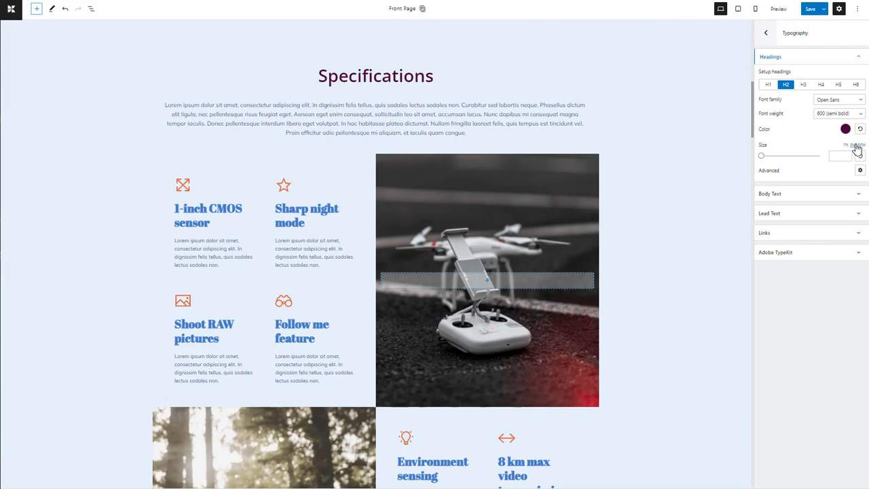
left_click(846, 129)
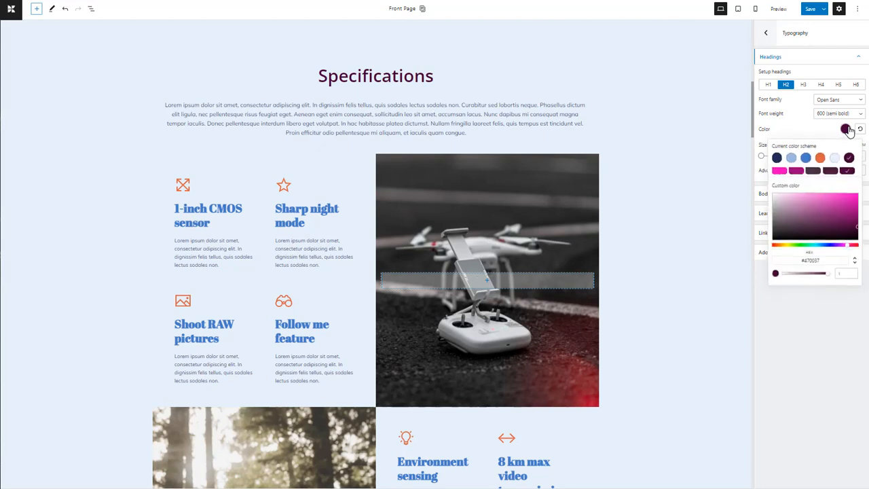
left_click(779, 171)
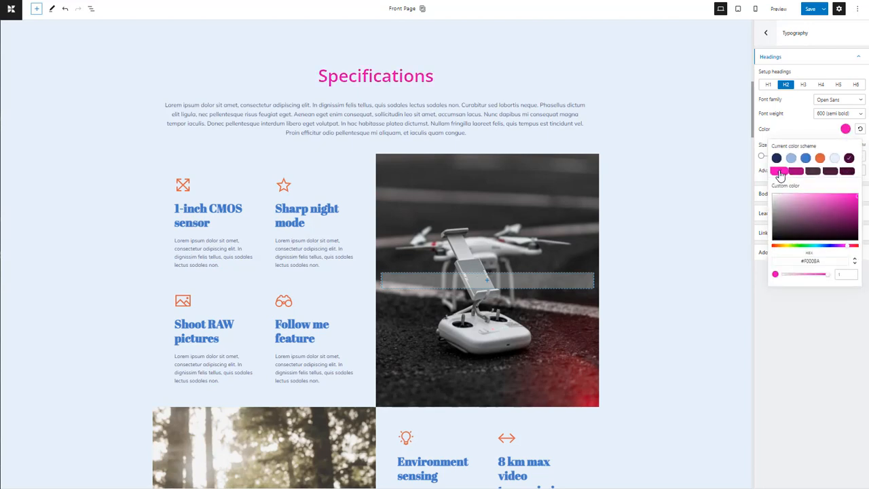
left_click(829, 311)
Step: Give the H2 headings an Uppercase transform and an Italic style in the advanced typography options
left_click(860, 171)
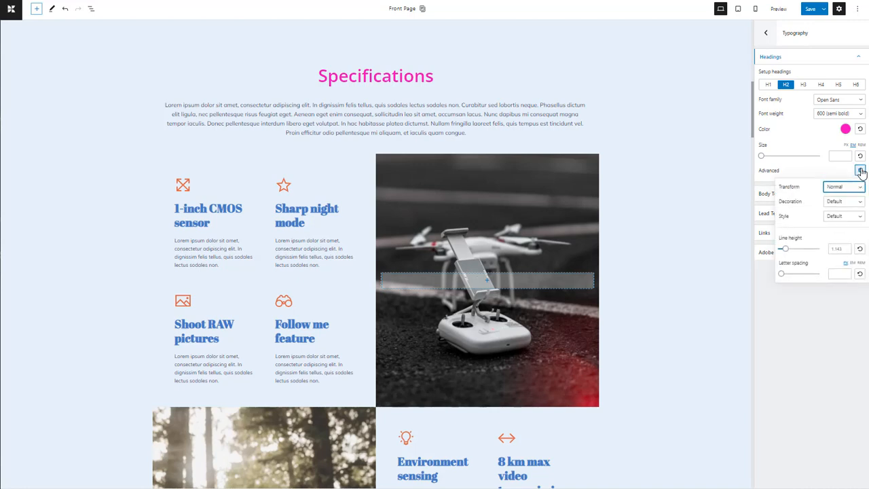
left_click(859, 188)
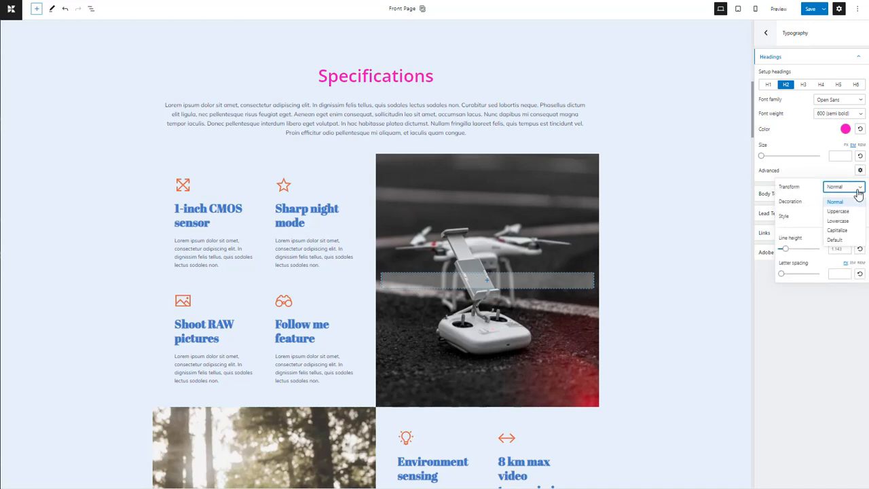
left_click(850, 212)
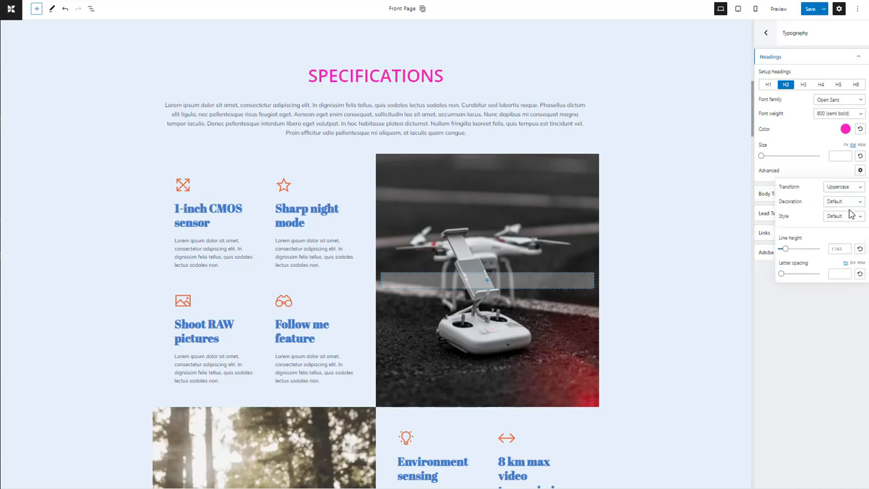
left_click(851, 214)
left_click(837, 241)
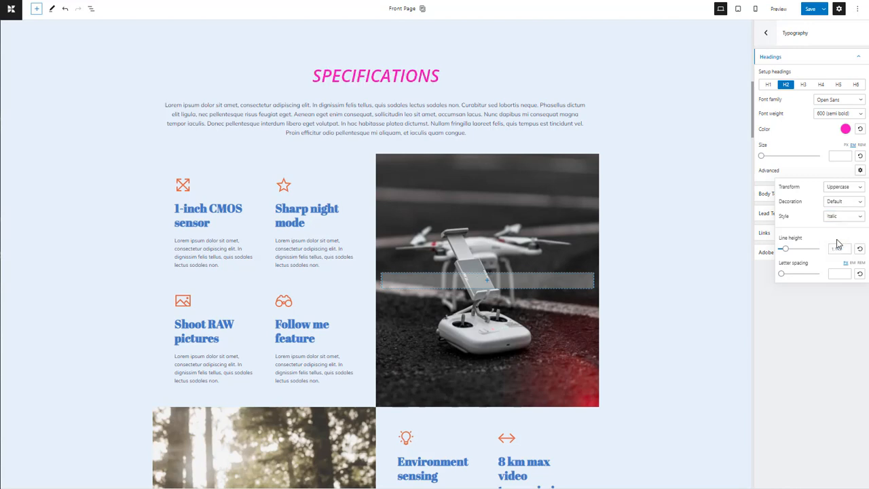
Step: Set the H2 headings' style to Normal, decoration to None and transform to Normal
left_click(847, 218)
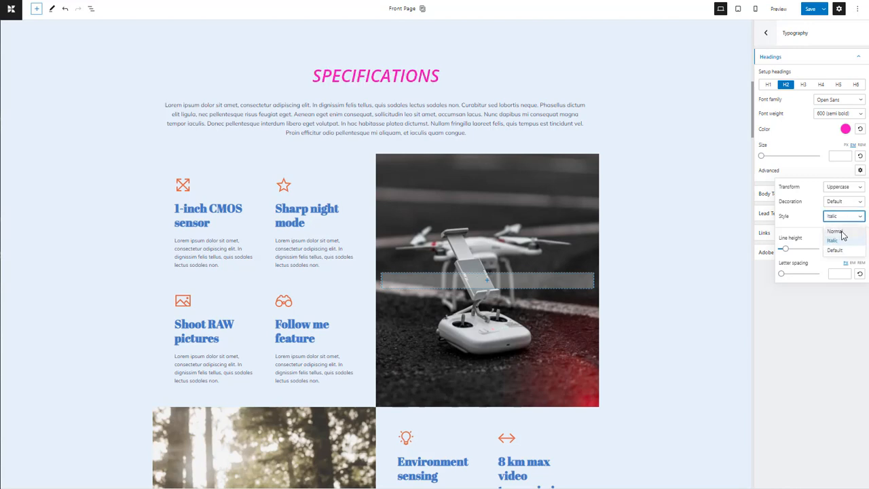
left_click(840, 251)
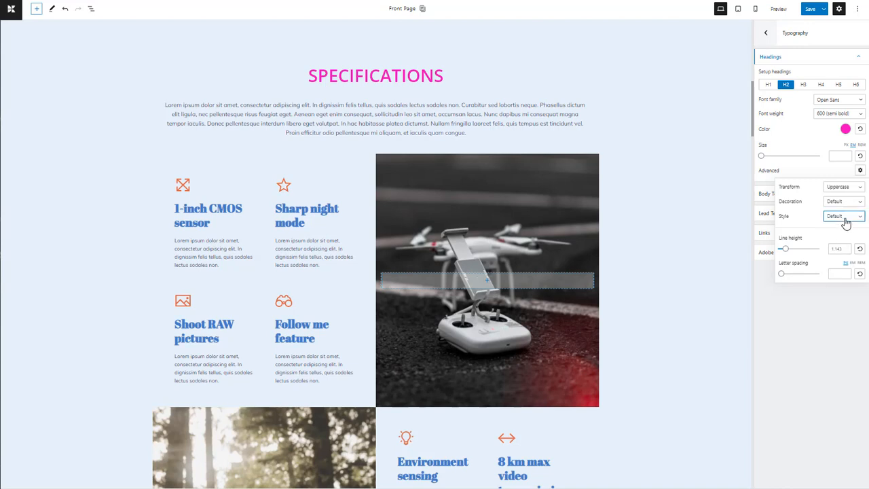
left_click(843, 217)
left_click(840, 234)
left_click(845, 203)
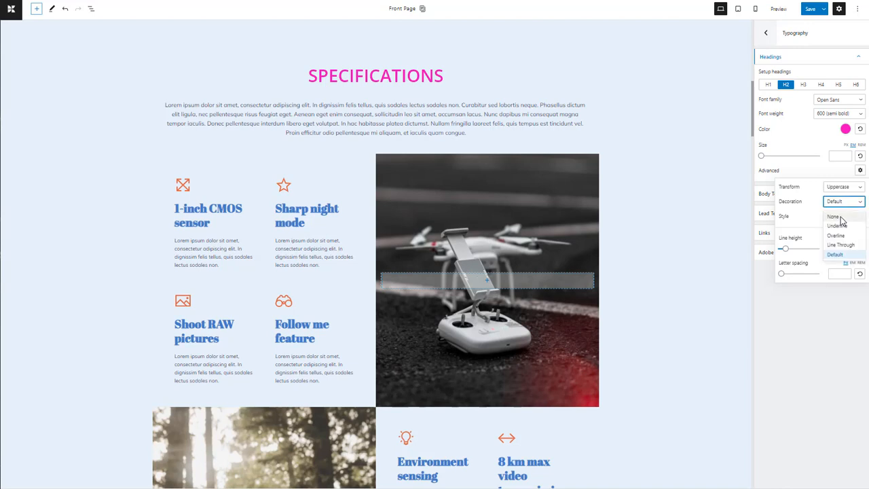
left_click(841, 218)
left_click(846, 189)
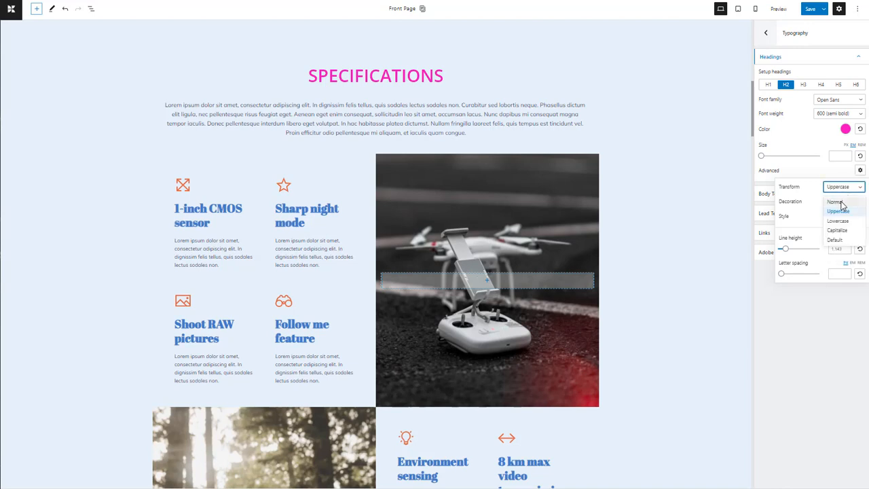
left_click(842, 206)
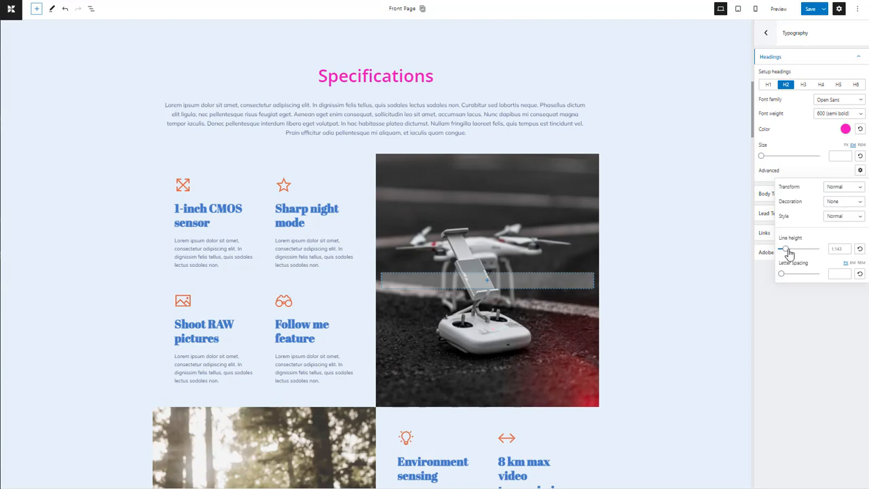
Step: Set the H2 headings' line height to 1 and letter spacing to 4 px
mouse_move(785, 249)
left_mouse_down()
mouse_move(802, 249)
mouse_move(789, 272)
mouse_move(811, 273)
mouse_move(797, 276)
mouse_move(786, 253)
left_mouse_up()
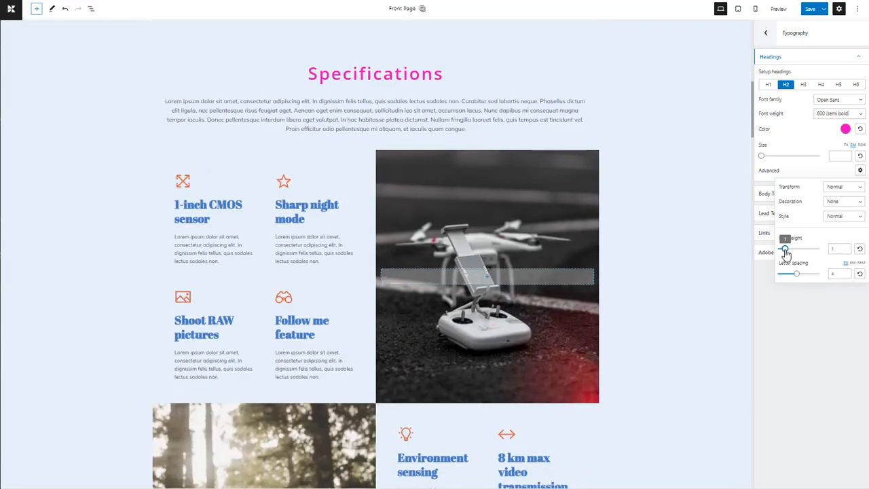
Step: Set the links' hover state color to the color scheme's medium blue in the global typography settings
left_click(811, 327)
left_click_drag(752, 119, 723, 276)
left_click_drag(753, 242, 753, 285)
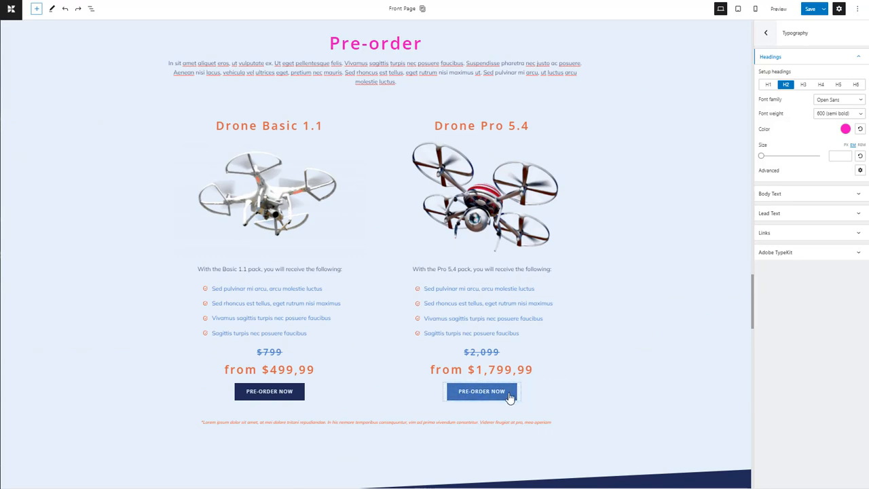
left_click(857, 234)
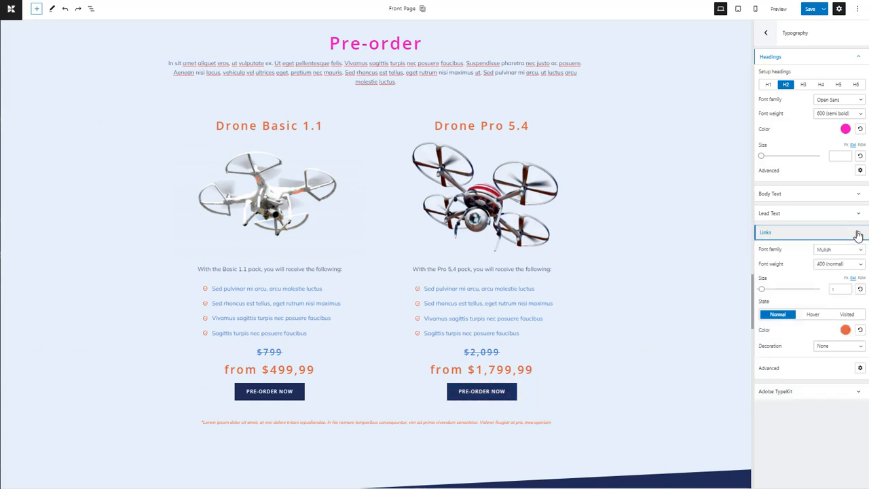
left_click(813, 316)
left_click(845, 331)
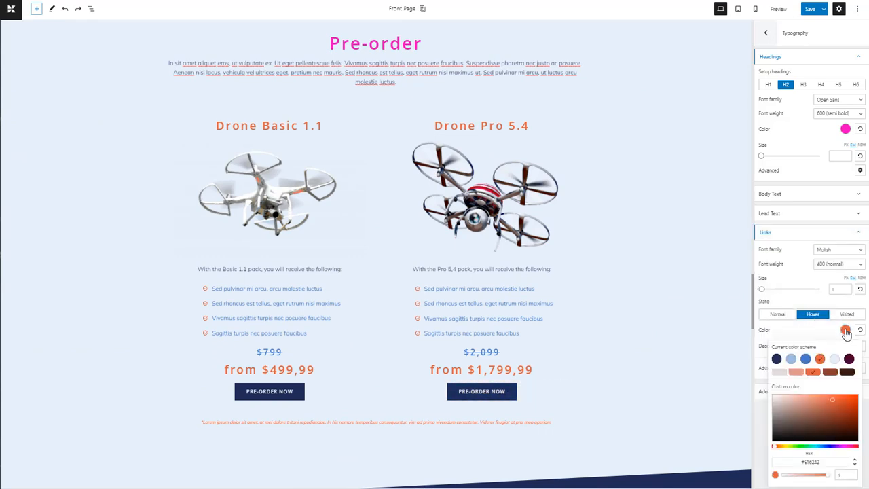
left_click(806, 360)
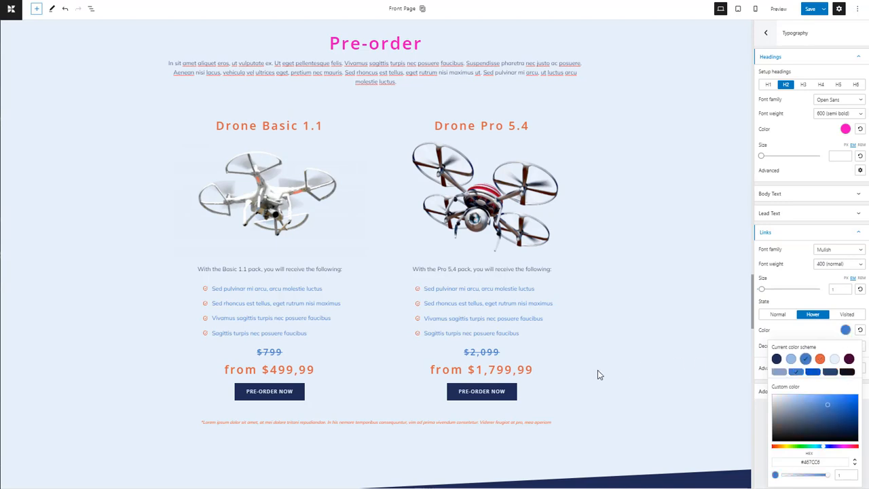
Step: Open the color choices for the links' Visited state
left_click(849, 316)
left_click(845, 330)
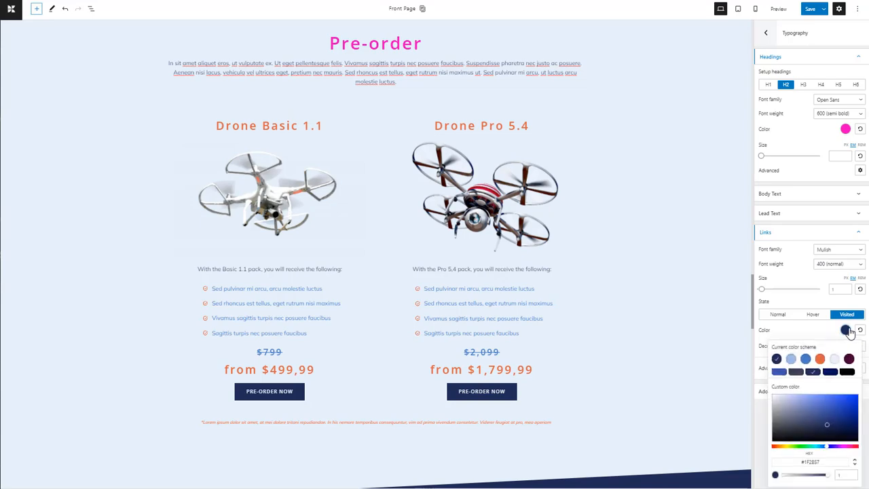
left_click(762, 433)
Step: Set the "Some awesome shots from our happy clients" heading's text color to custom blue #0A3ADA with 0.8 opacity
left_click_drag(754, 328, 760, 423)
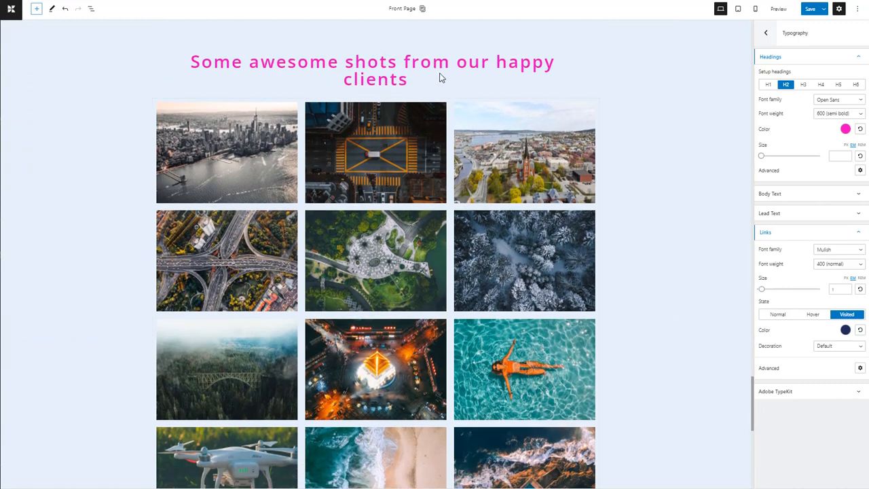
left_click(412, 68)
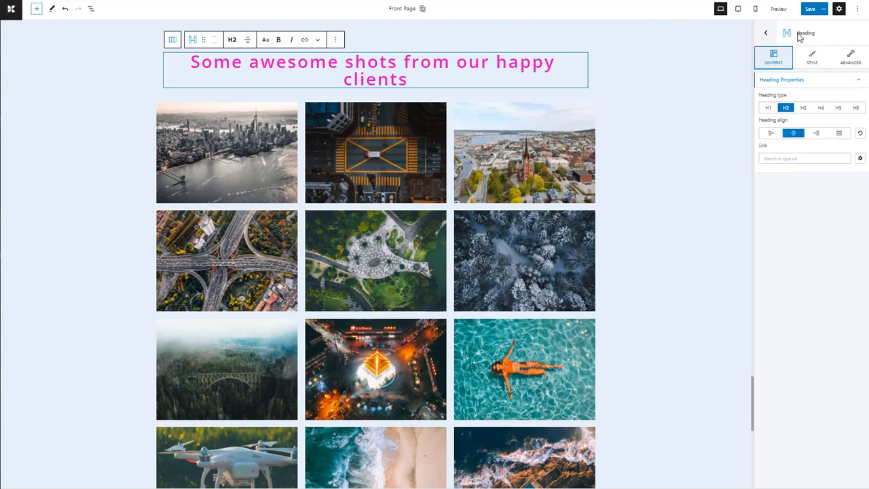
left_click(815, 58)
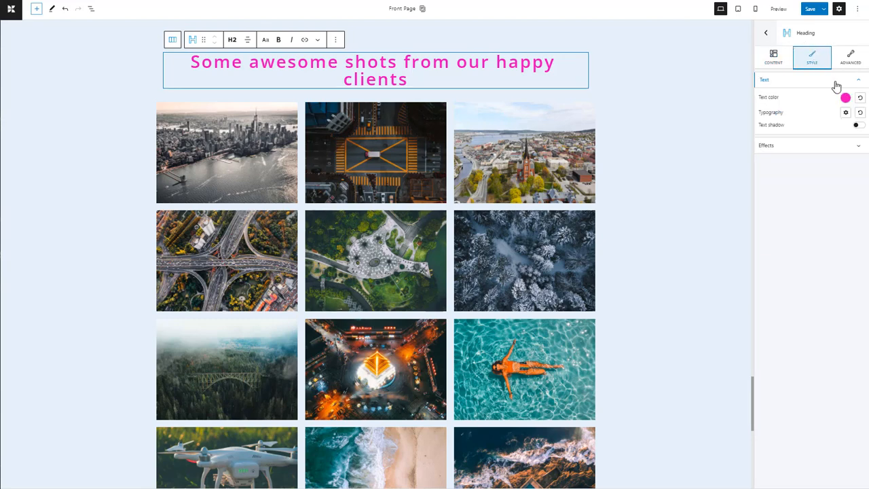
left_click(845, 98)
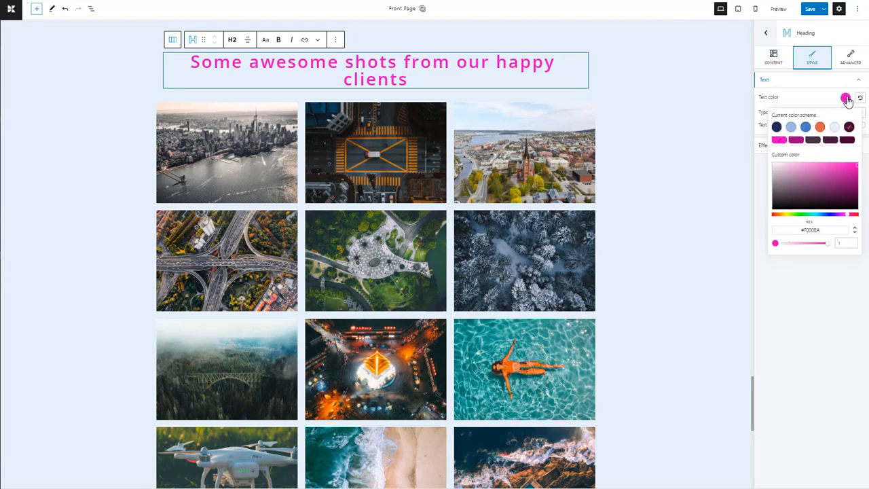
left_click(775, 126)
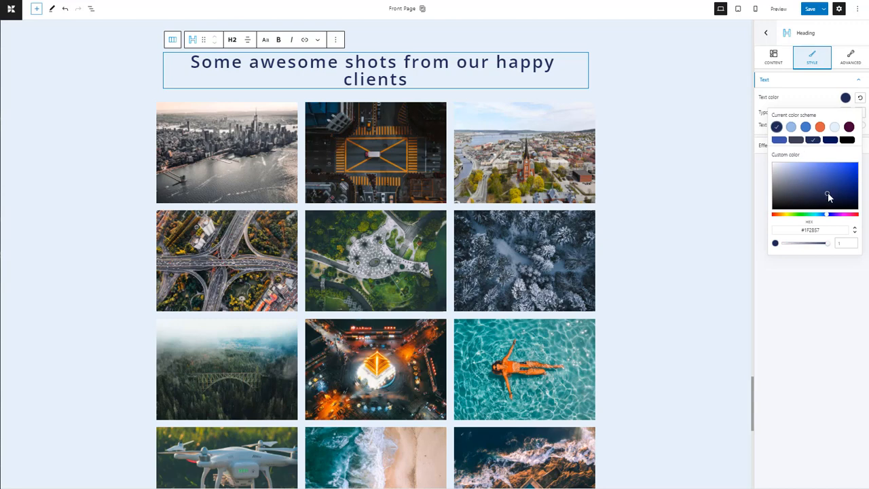
left_click_drag(827, 193, 854, 167)
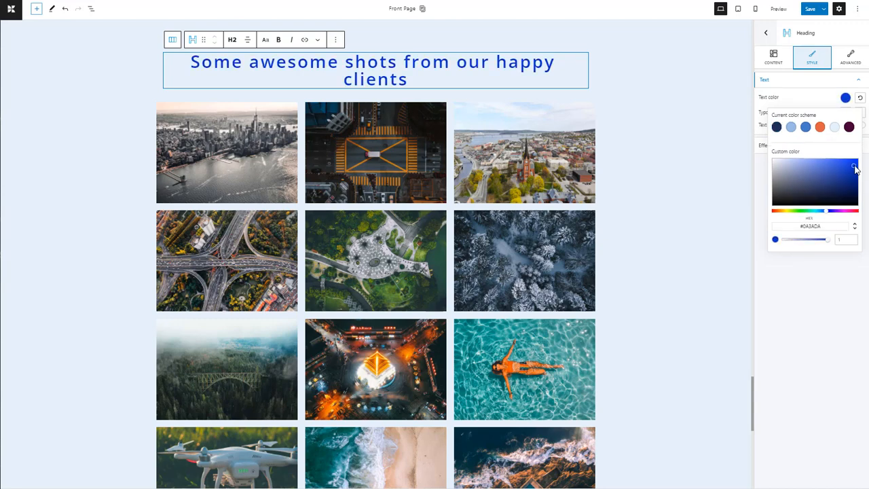
left_click_drag(828, 245, 821, 243)
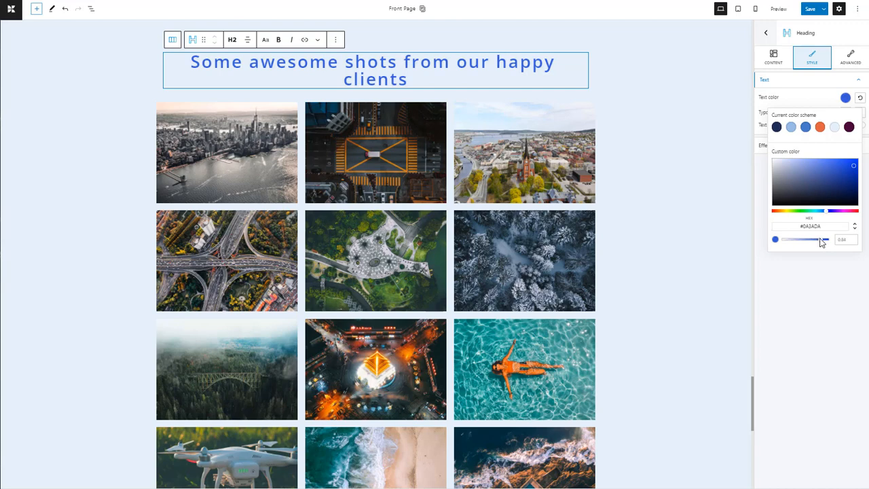
left_click(825, 102)
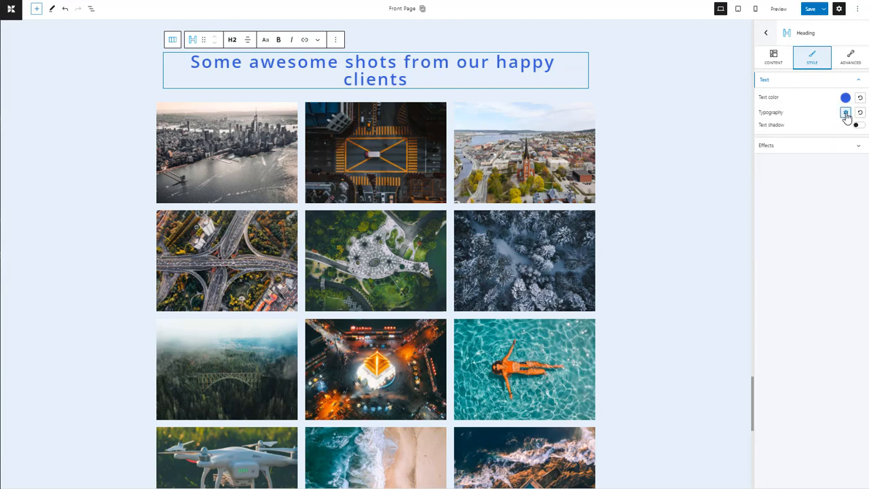
Step: Enable the text shadow on the gallery heading and give it a custom magenta color
left_click(846, 113)
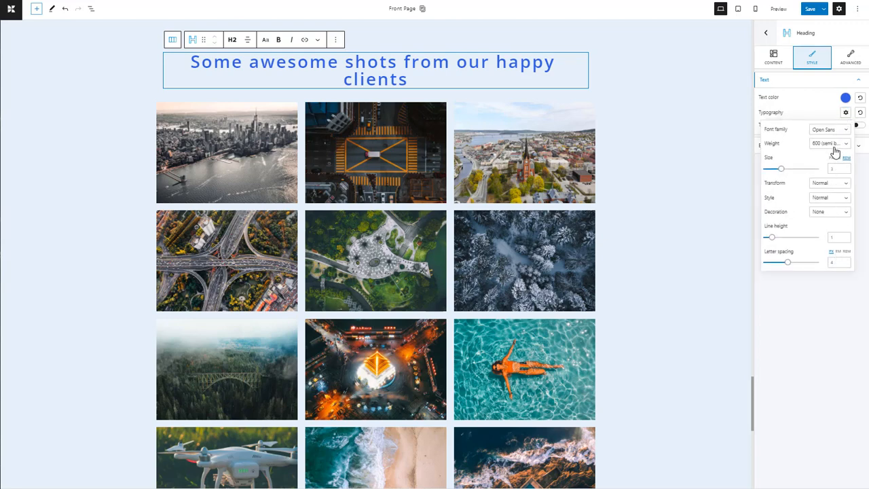
left_click(827, 115)
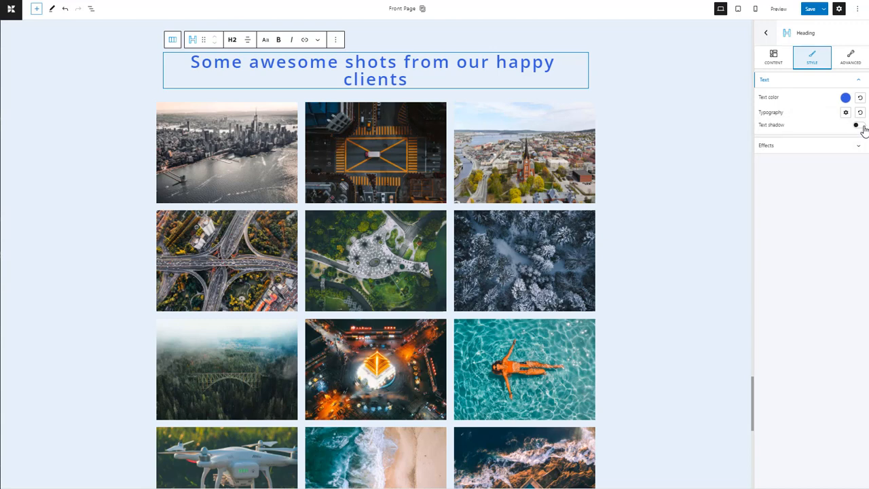
left_click(858, 126)
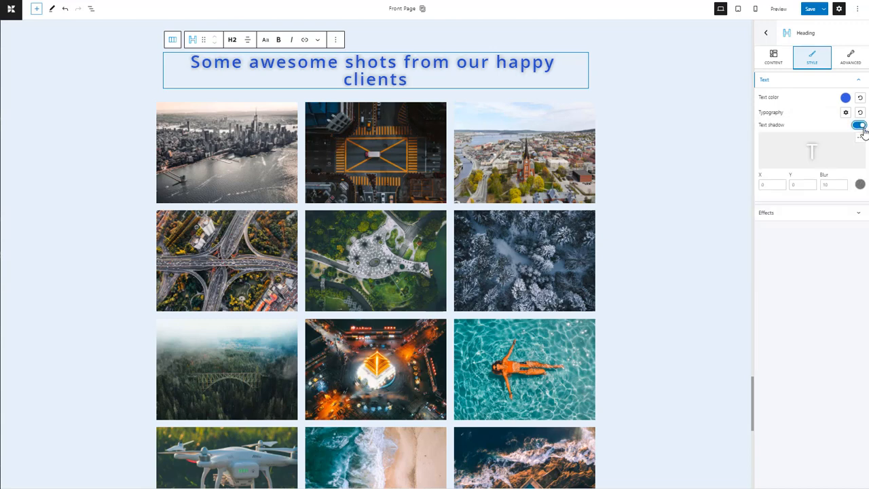
left_click(860, 184)
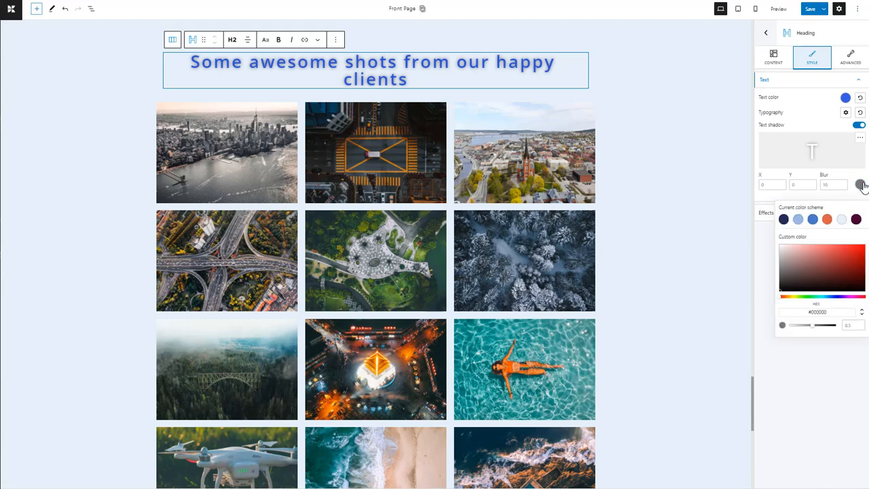
left_click(828, 219)
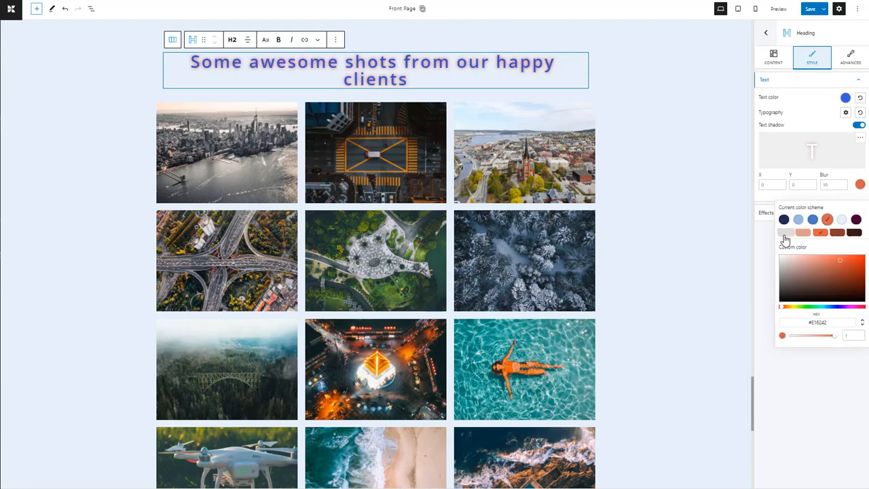
left_click(856, 219)
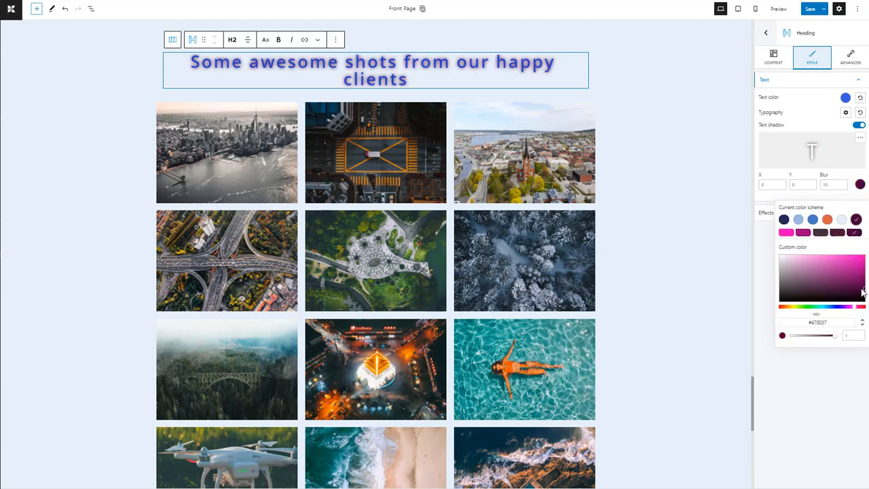
left_click_drag(864, 292, 859, 267)
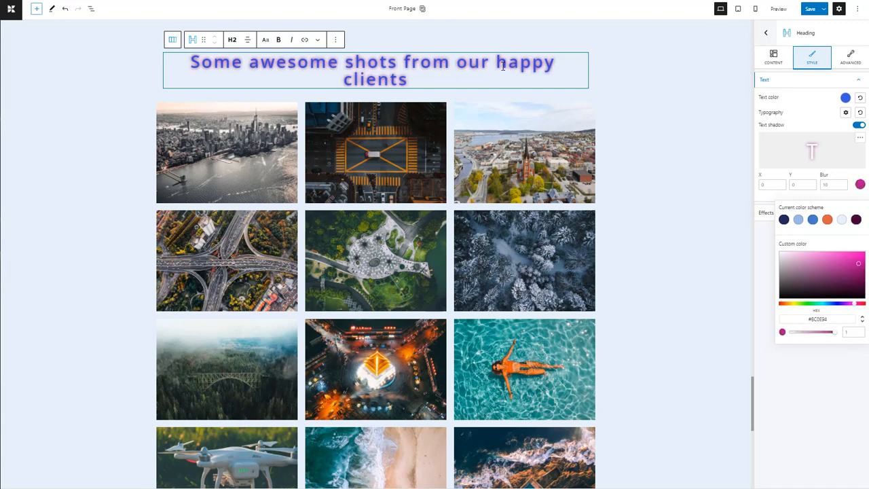
Step: Set the heading's text shadow X and Y offsets to 5 and increase its blur
left_click(768, 185)
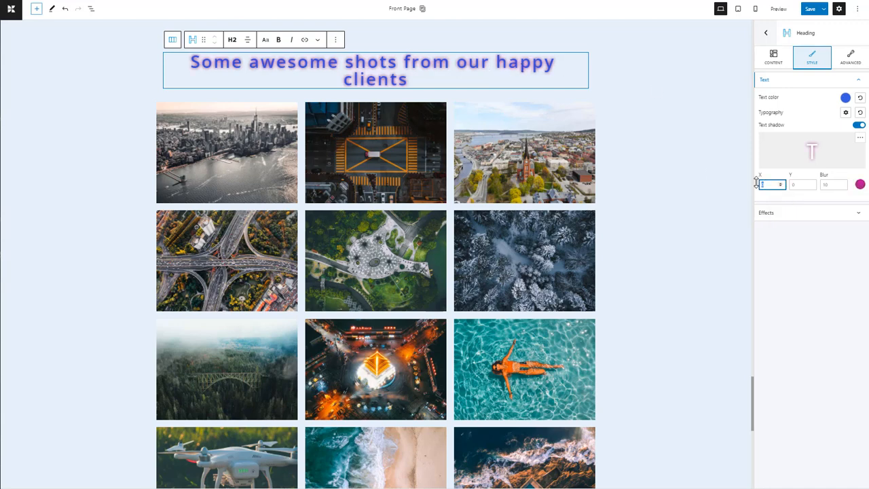
type("5")
left_click(801, 185)
type("5")
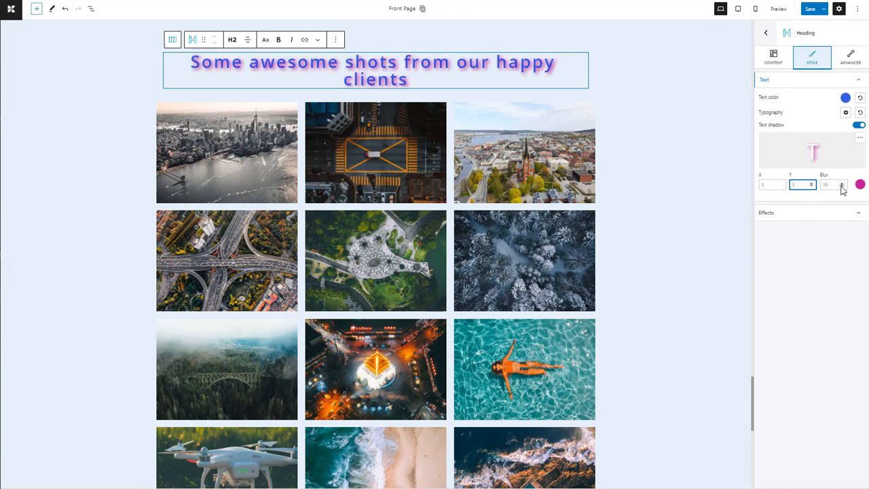
left_click(841, 188)
type("5")
left_click(842, 184)
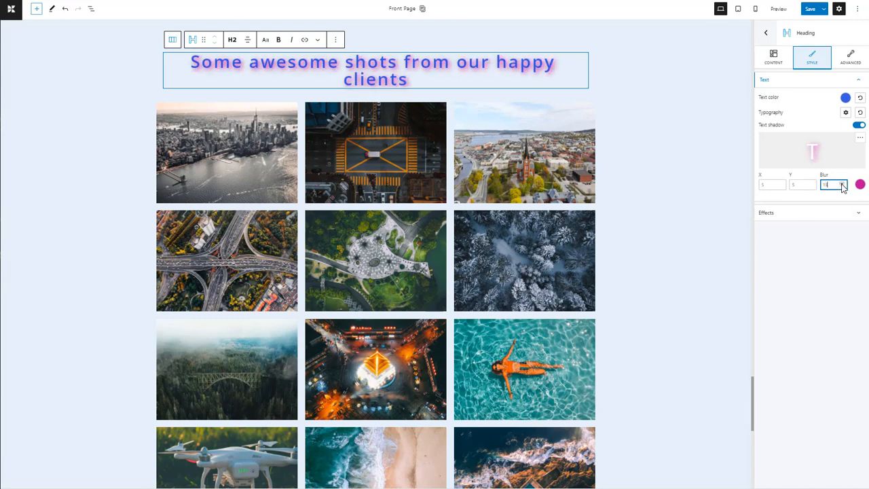
left_click(842, 185)
Step: Open the gallery heading's advanced typography settings for the Normal state
left_click(852, 57)
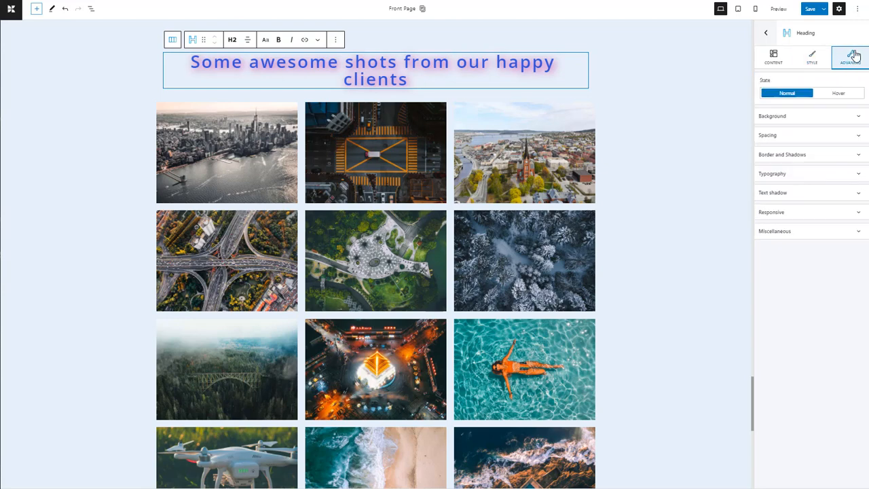
left_click(859, 176)
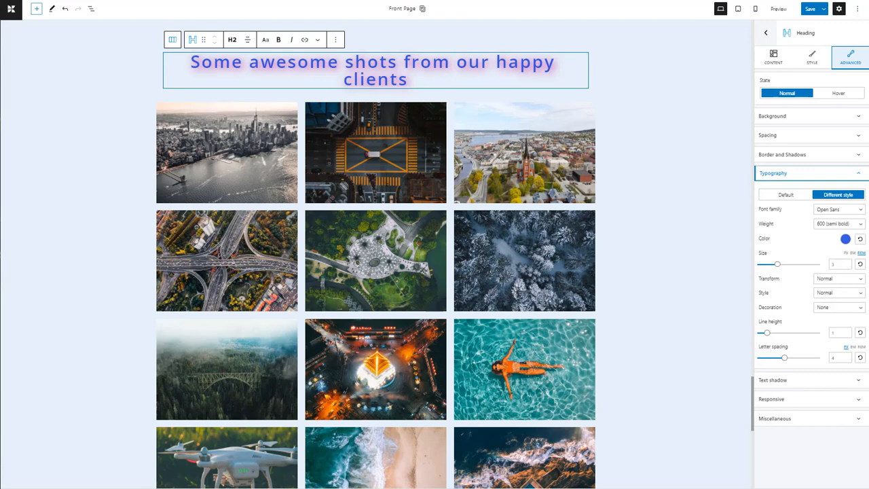
Step: Apply the Vibrant & Elegant palette as the site's color scheme in the general settings
left_click(765, 32)
left_click(814, 457)
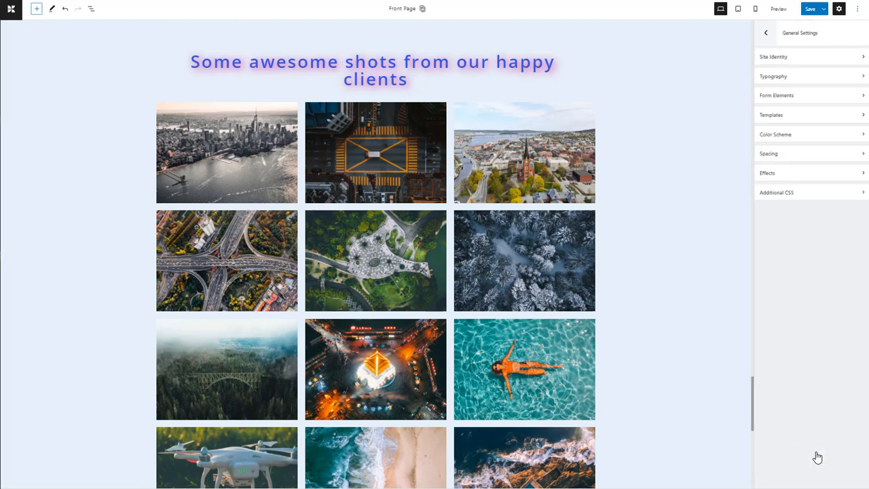
left_click(792, 137)
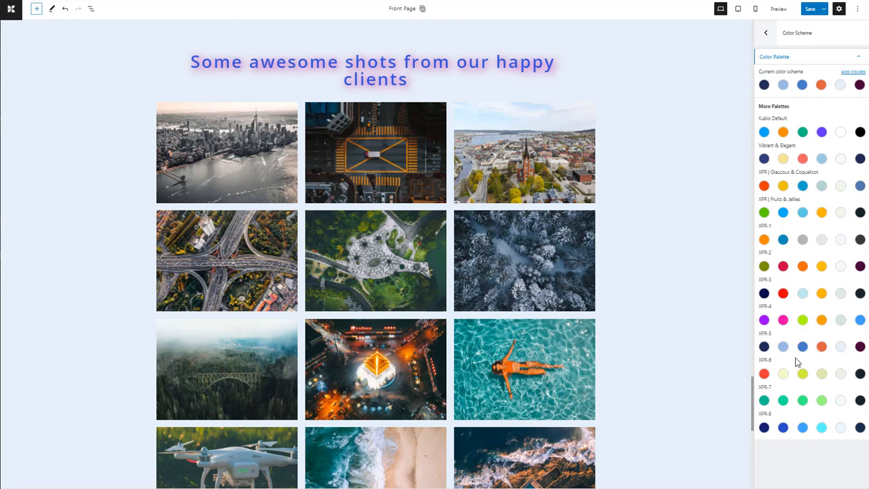
left_click(820, 160)
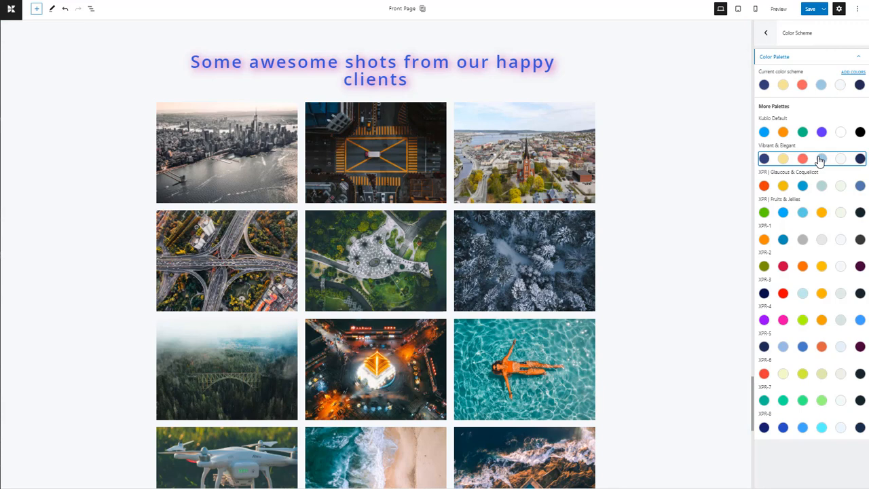
Step: Add a new color to the current color scheme and set its hex value to #D2D4DD
left_click(857, 74)
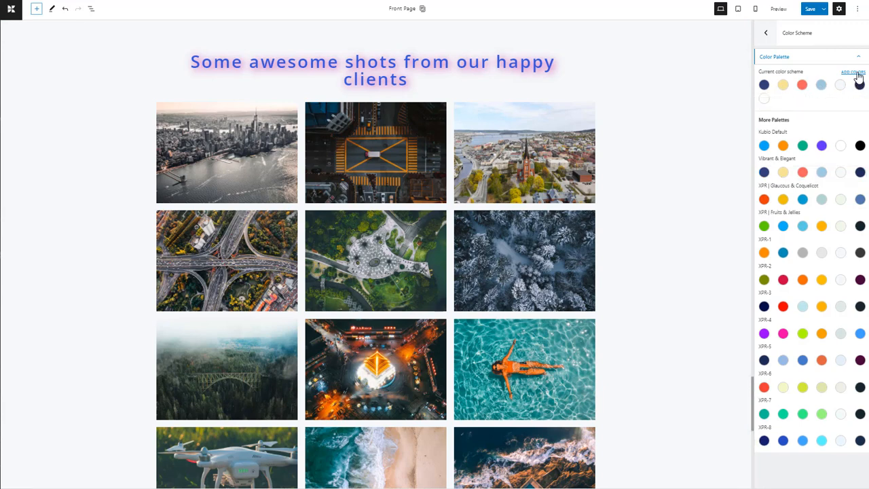
left_click(765, 101)
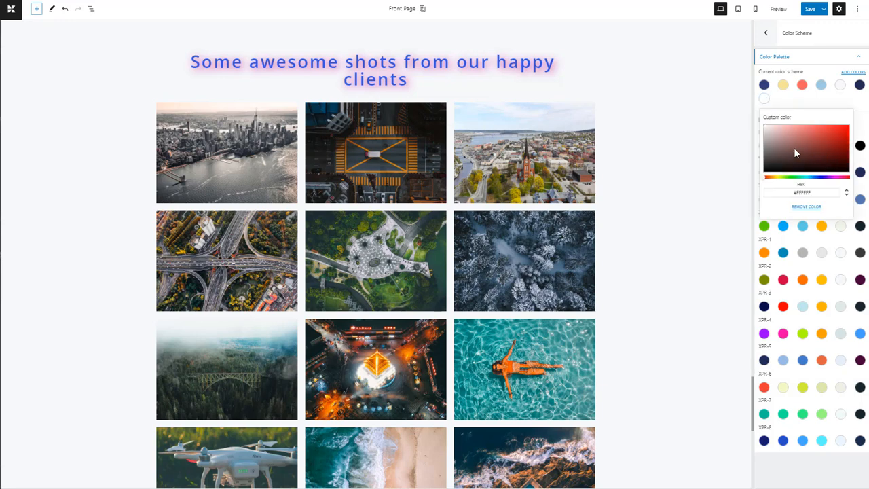
left_click_drag(794, 147, 810, 142)
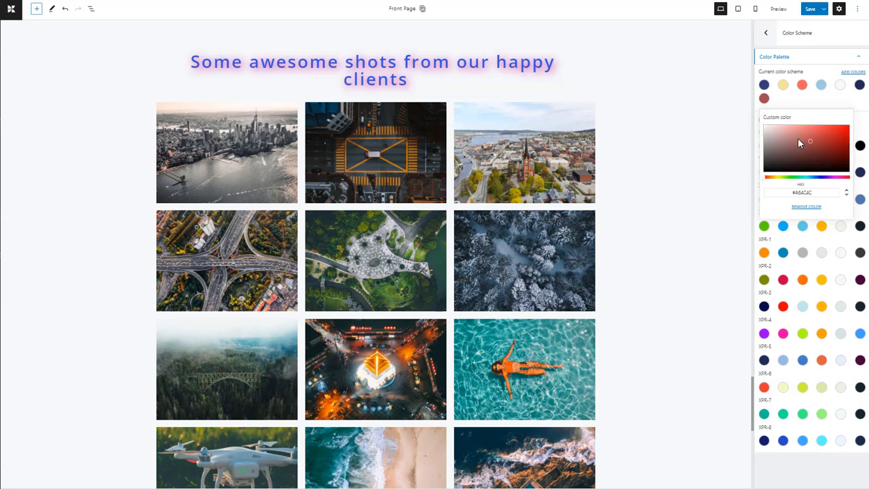
left_click(847, 193)
left_click(847, 195)
left_click(847, 194)
triple_click(823, 193)
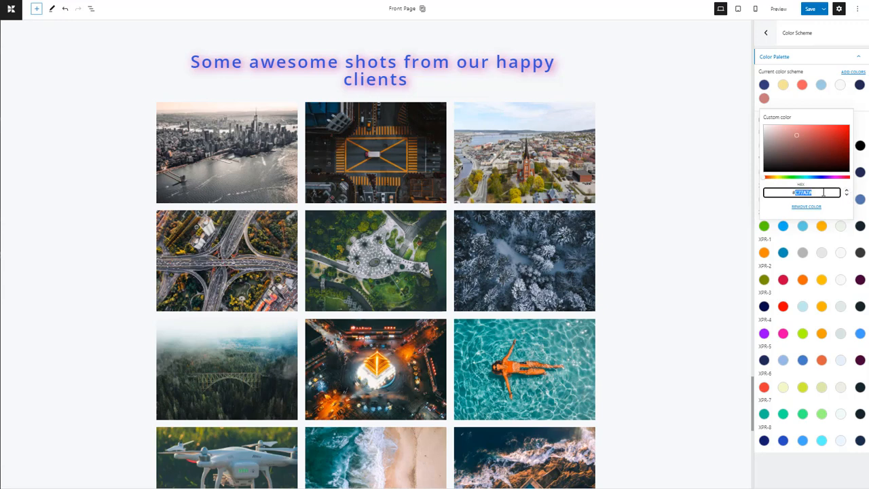
type("##d2d4dd")
key("BackSpace")
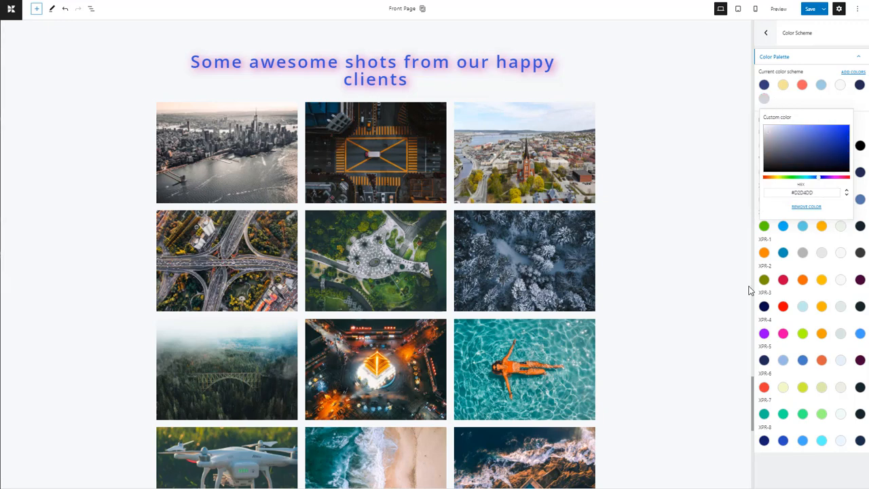
left_click(775, 452)
Step: Change the hero section's background color to the muted dark red variant, fourth among the shades of the scheme's coral color
scroll(732, 332, "up", 5)
scroll(732, 333, "up", 20)
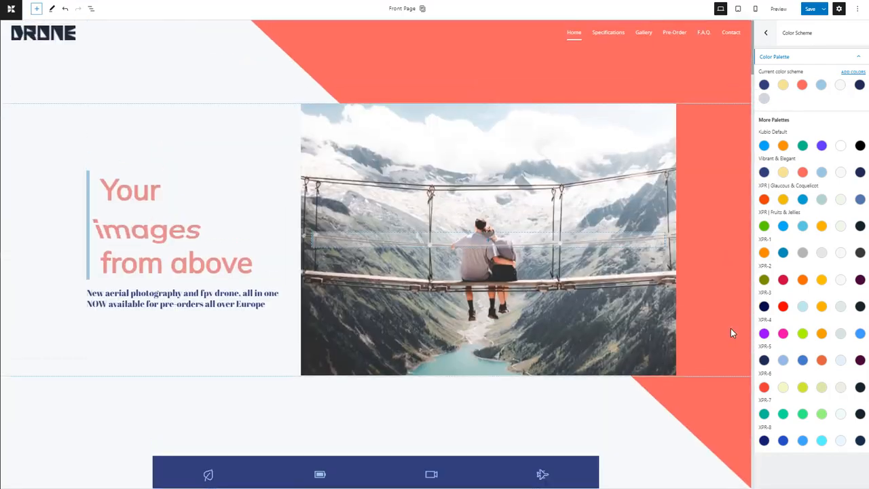
left_click(725, 173)
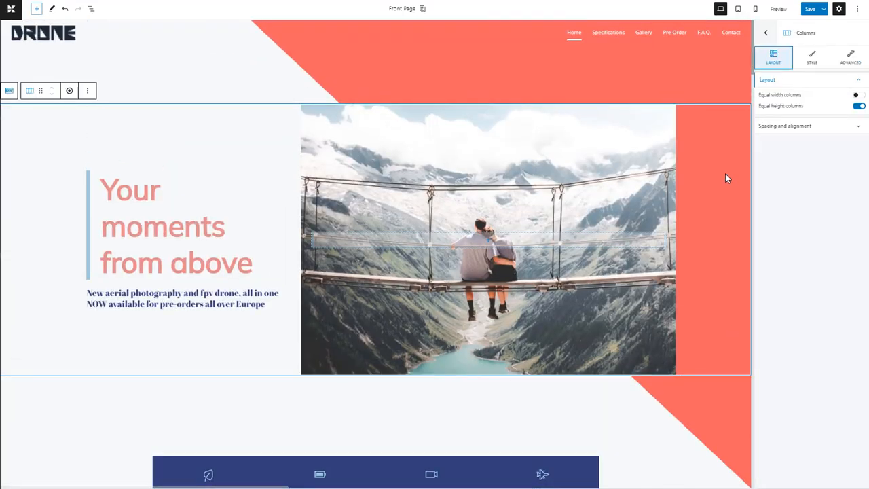
left_click(729, 408)
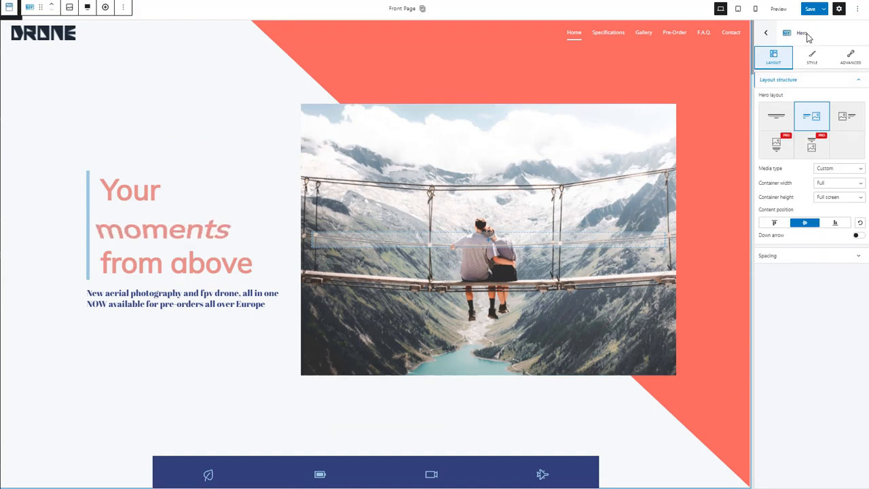
left_click(812, 58)
left_click(846, 99)
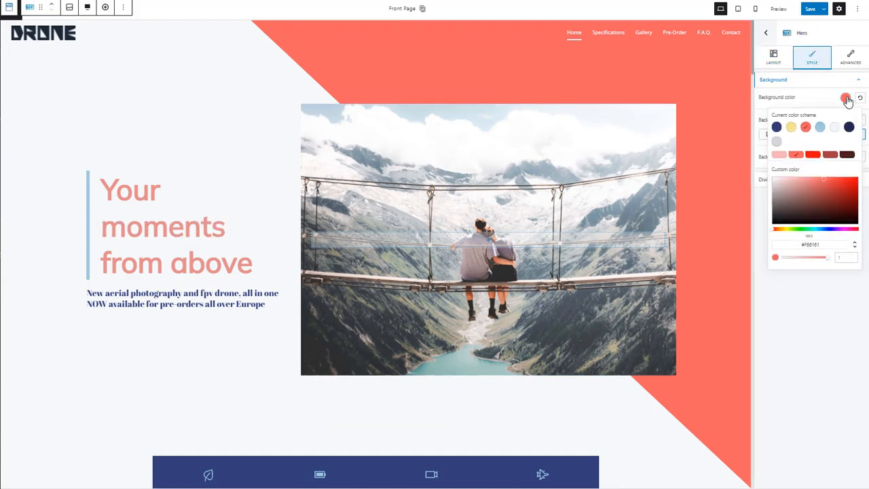
left_click(832, 156)
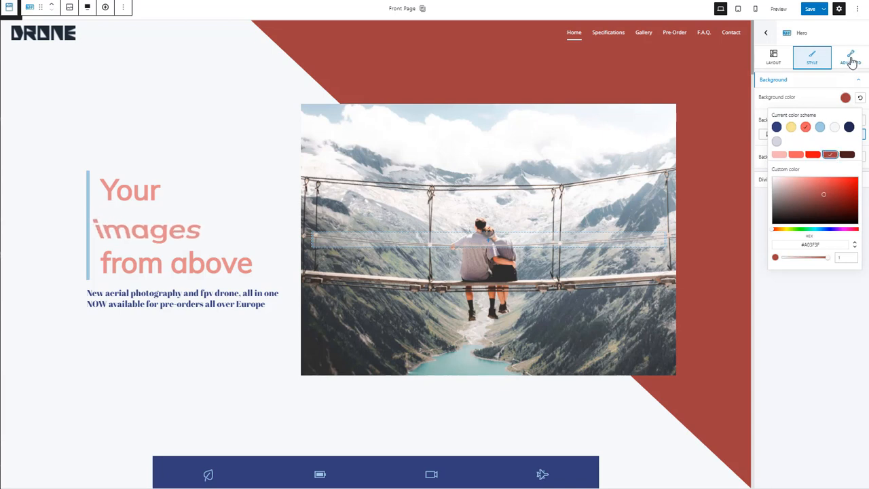
left_click(825, 299)
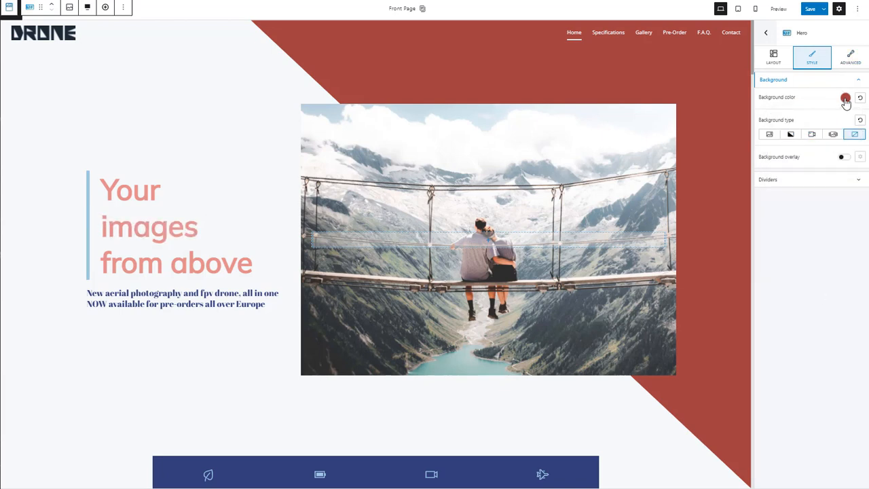
Step: Examine the hero section's advanced background settings and its border and shadow options for the Normal state
left_click(851, 60)
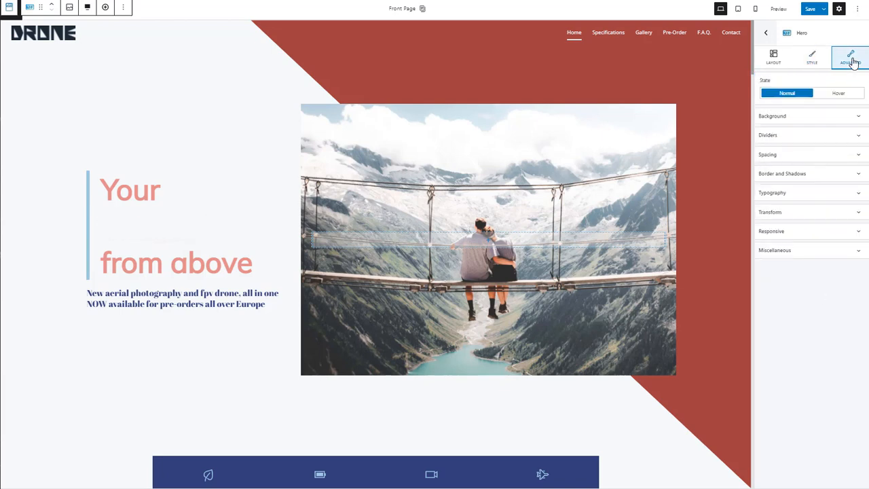
left_click(860, 117)
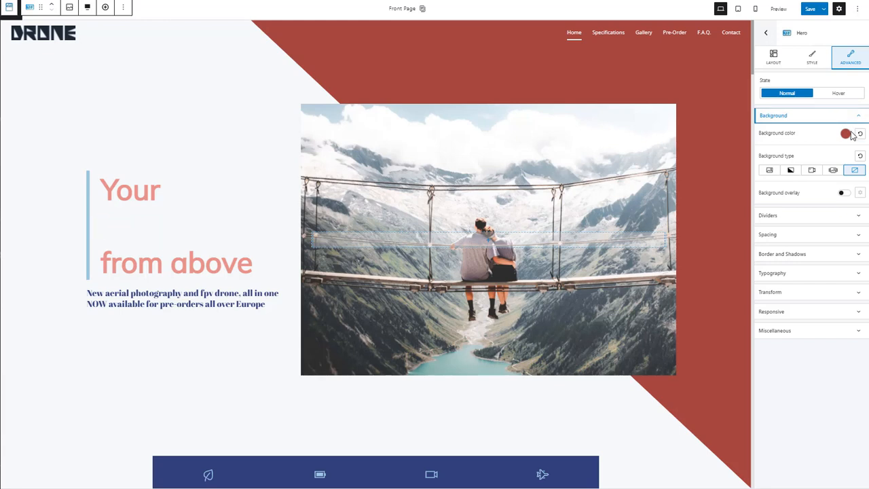
left_click(860, 255)
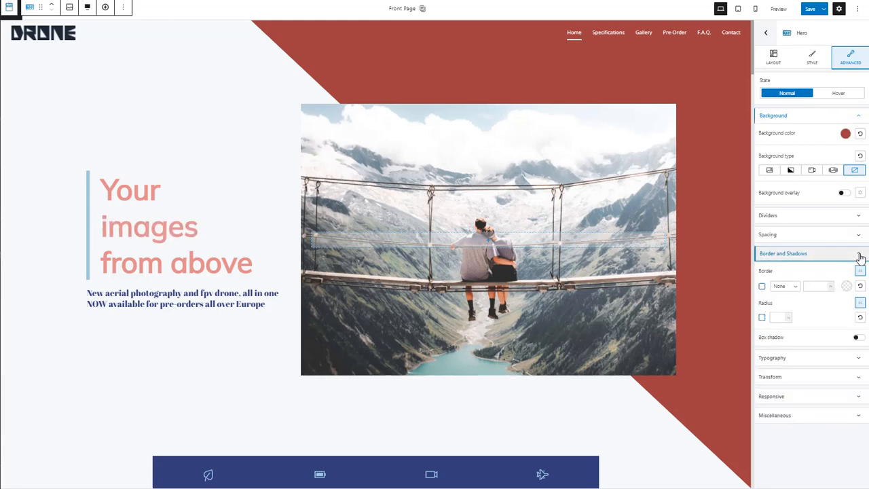